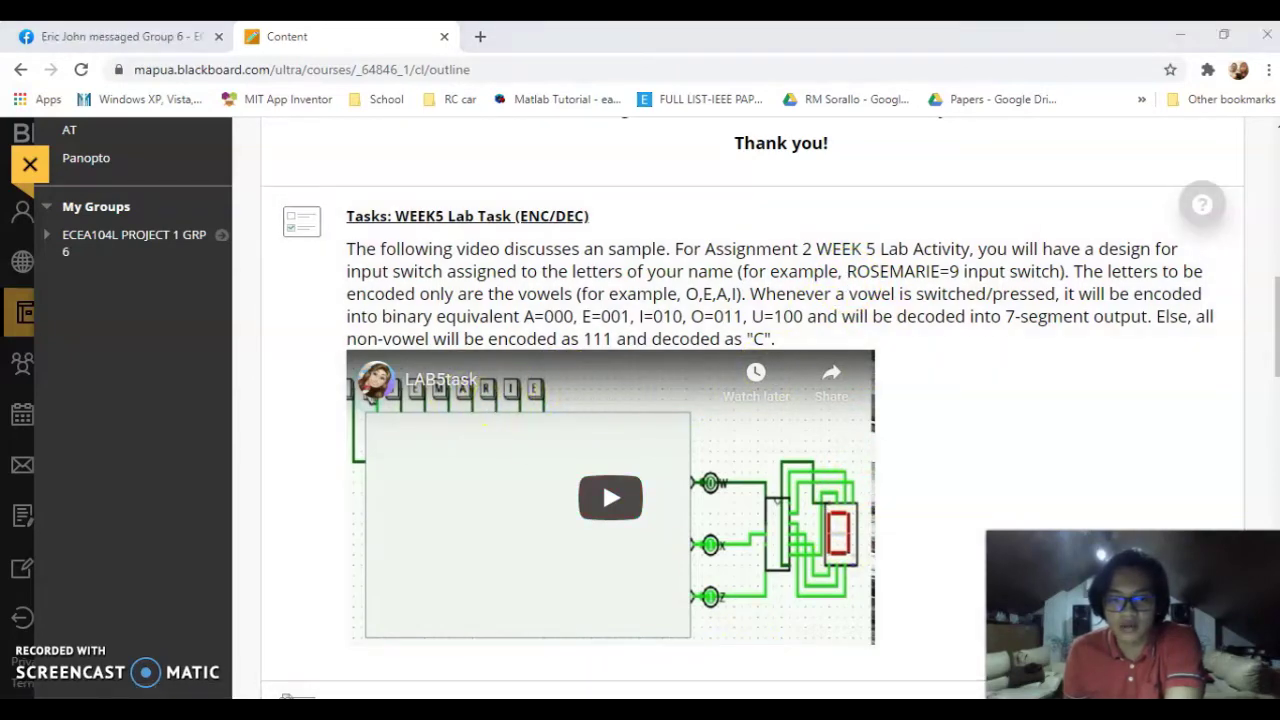
Step: Review the Week 5 lab task's binary codes for vowels and the non-vowel code with its 7-segment output
{"action": "key", "text": "alt+Tab"}
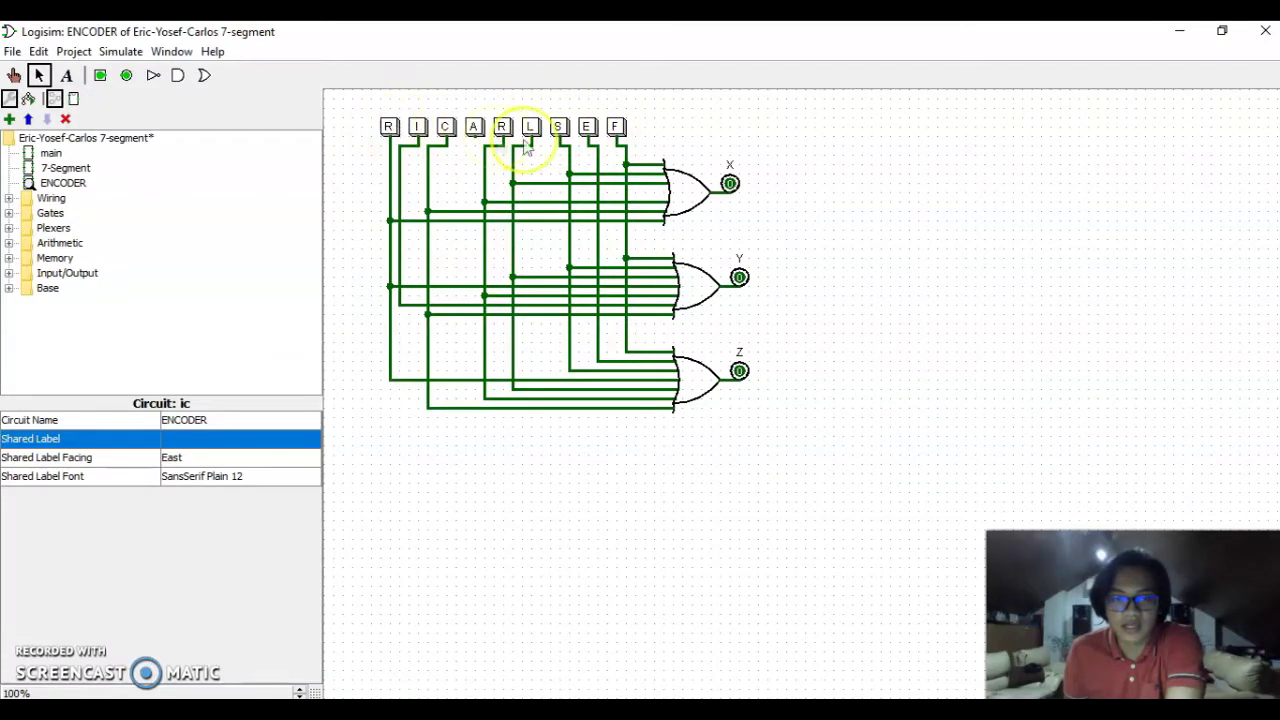
{"action": "key", "text": "alt+Tab"}
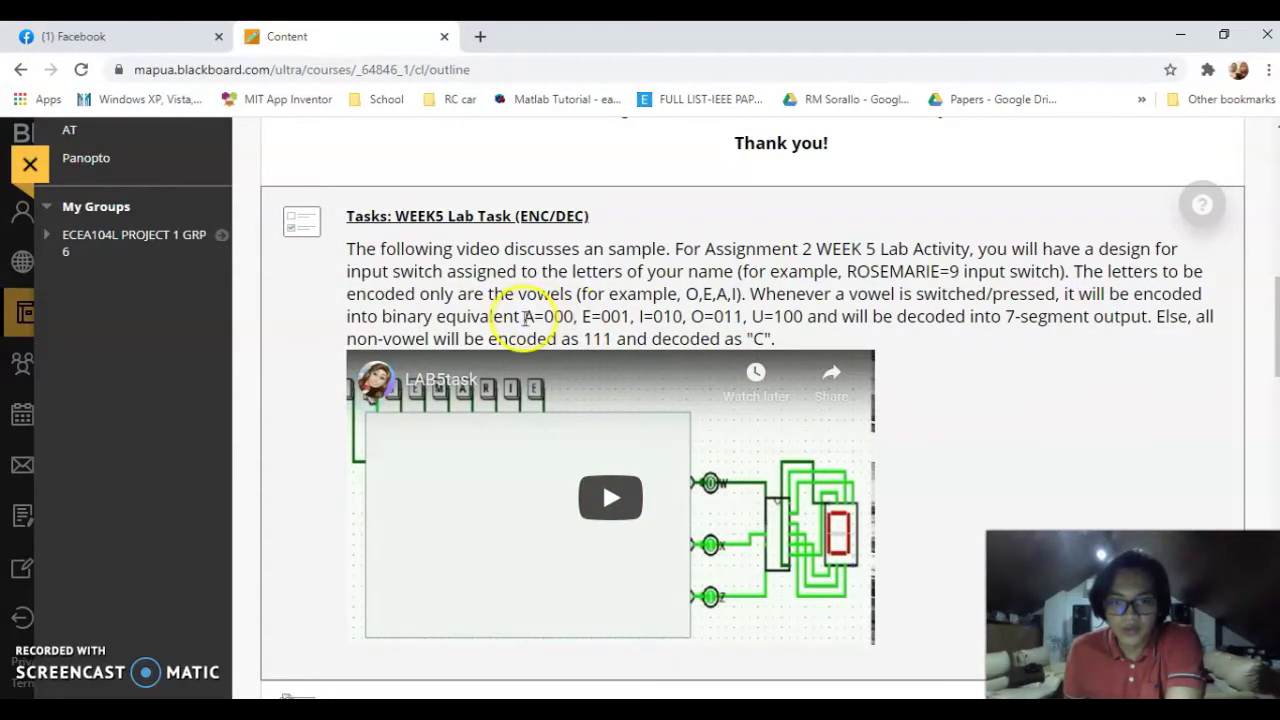
{"action": "left_click", "coordinate": [526, 316]}
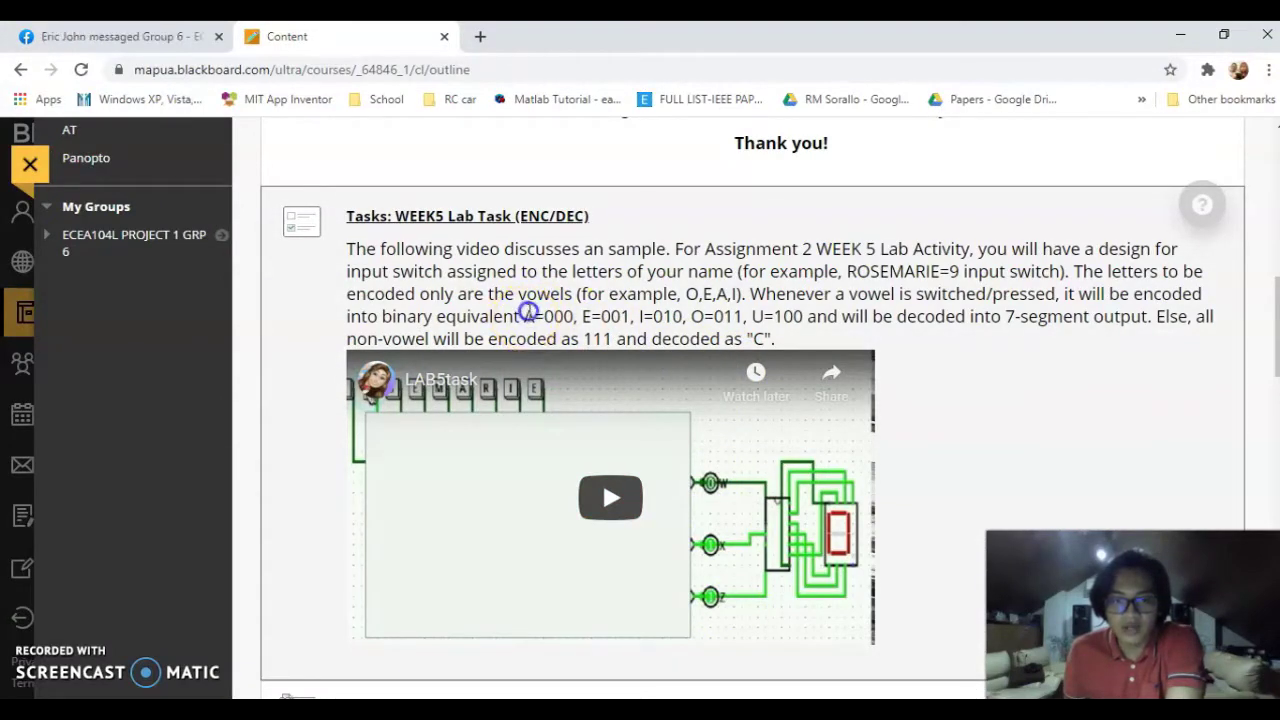
{"action": "double_click", "coordinate": [529, 316]}
{"action": "left_click", "coordinate": [529, 316]}
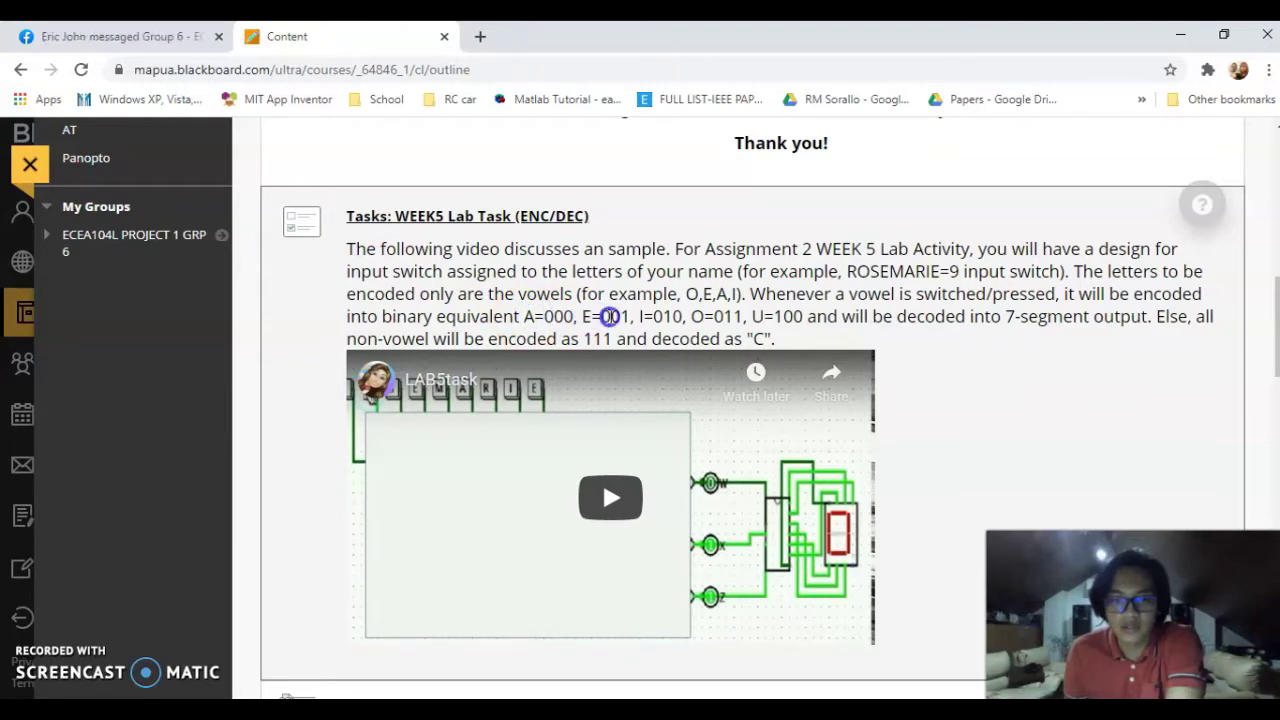
{"action": "left_click_drag", "start_coordinate": [641, 316], "coordinate": [780, 316]}
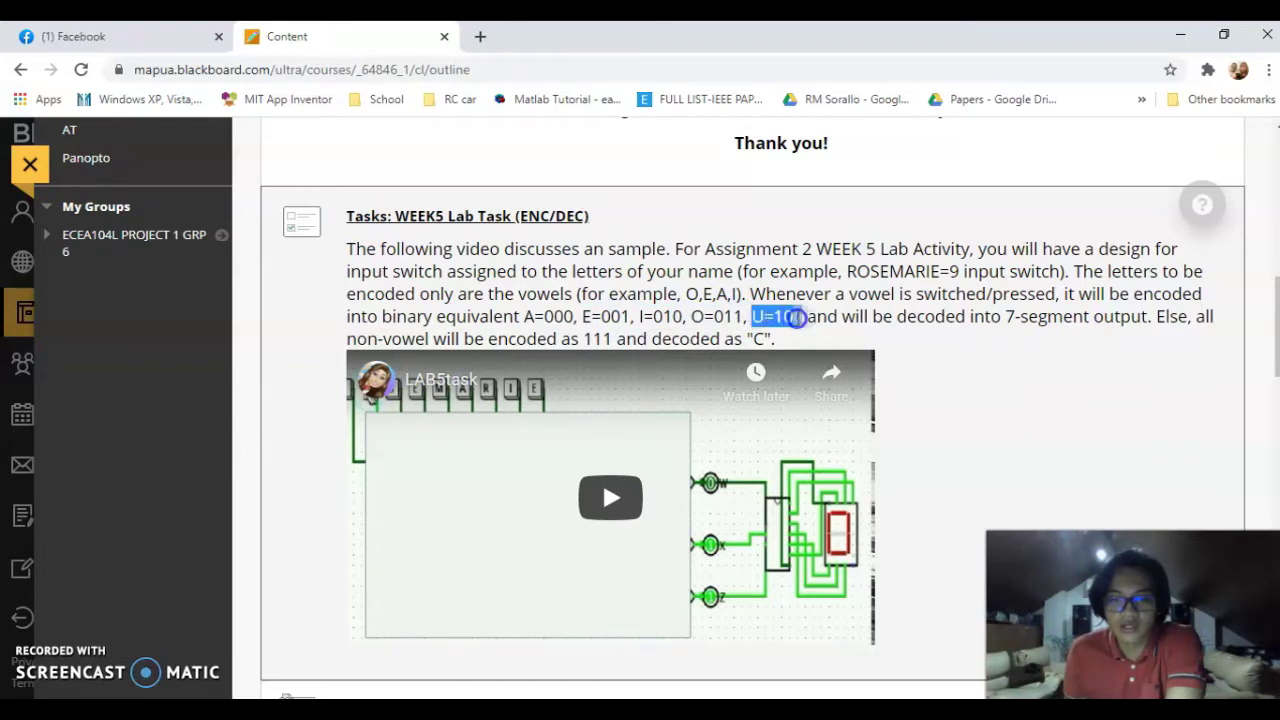
{"action": "left_click", "coordinate": [940, 322]}
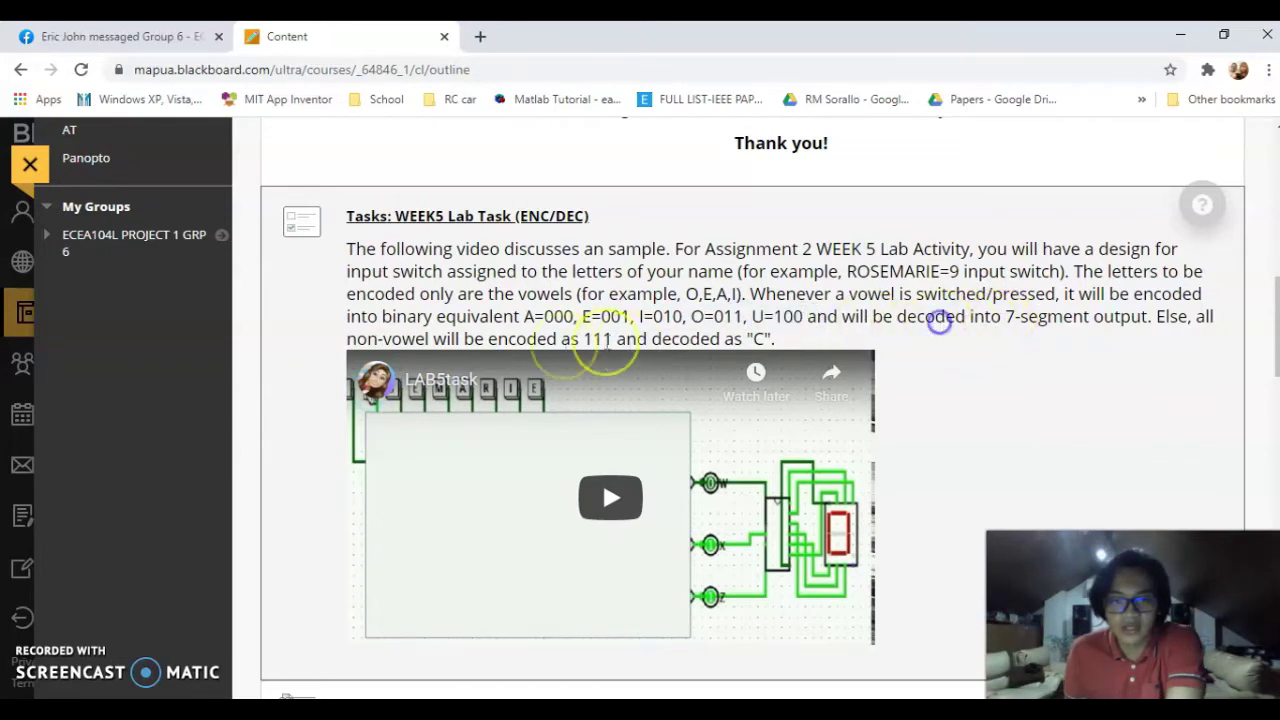
{"action": "left_click_drag", "start_coordinate": [585, 339], "coordinate": [606, 339]}
{"action": "left_click_drag", "start_coordinate": [746, 339], "coordinate": [762, 339]}
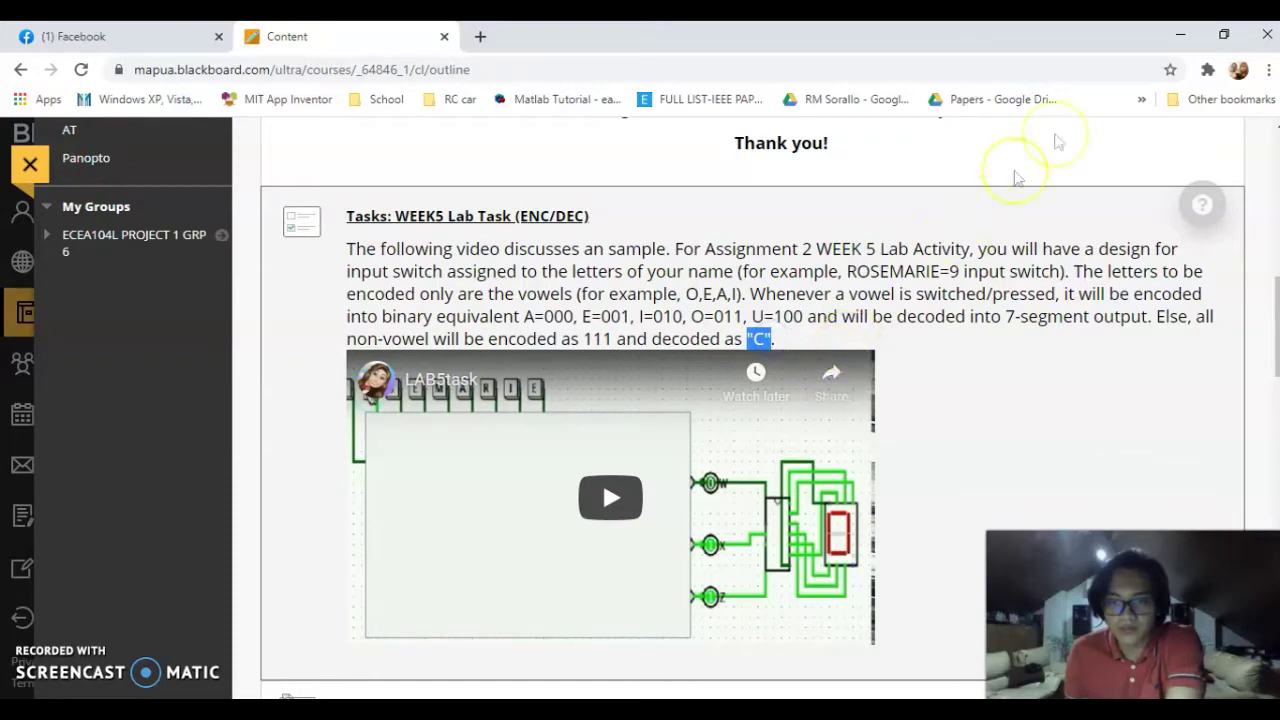
Step: Minimize the browser, switch to the ENCODER-DECODER workbook in Excel and maximize its window
{"action": "left_click", "coordinate": [1180, 34]}
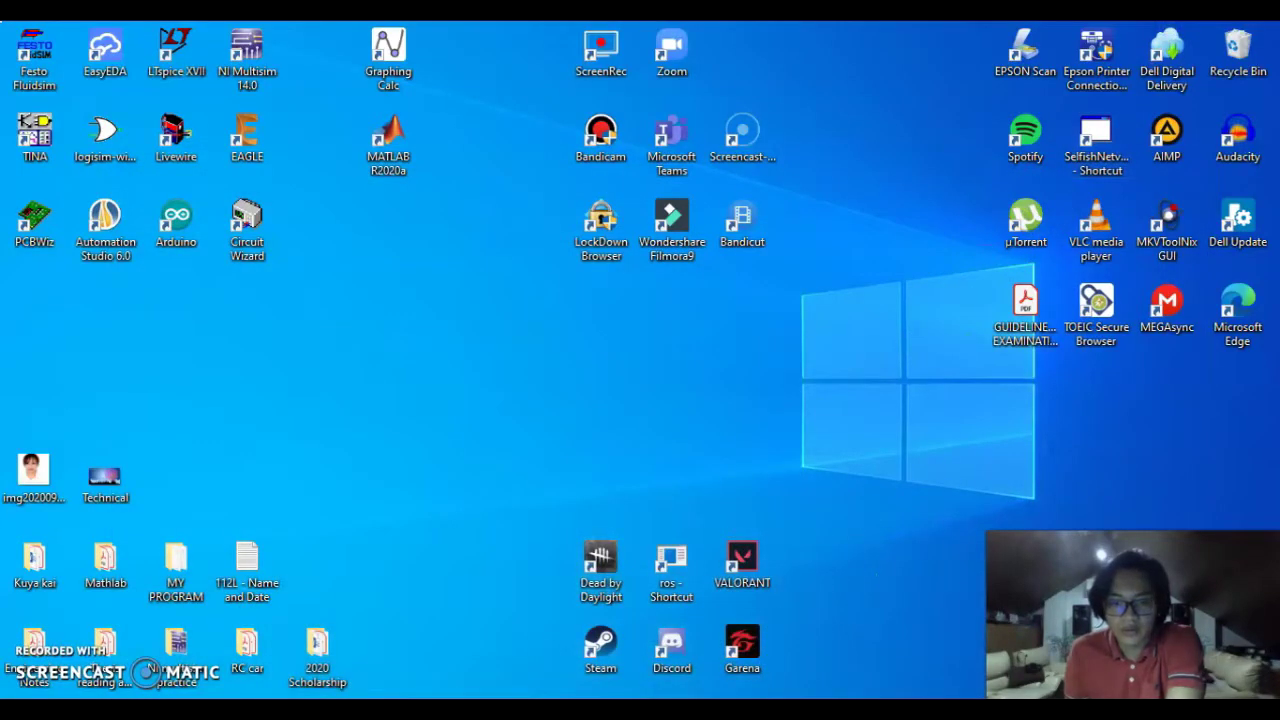
{"action": "left_click", "coordinate": [714, 677]}
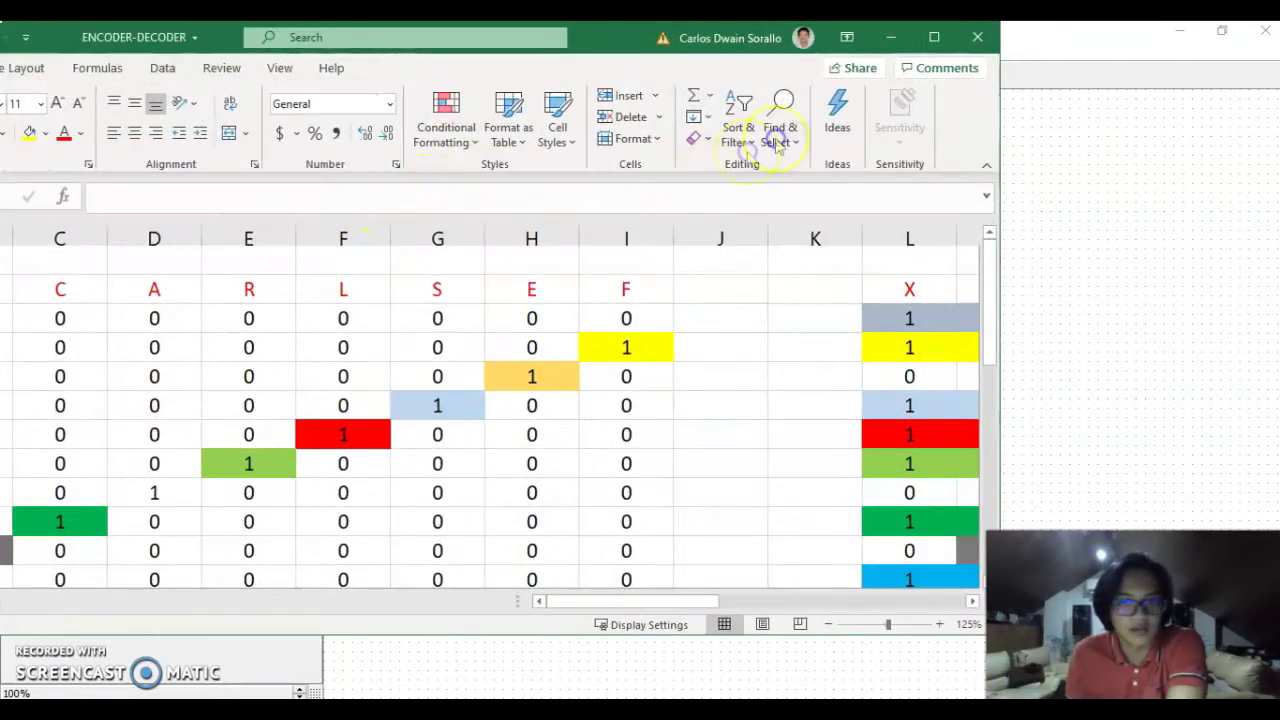
{"action": "left_click", "coordinate": [929, 35]}
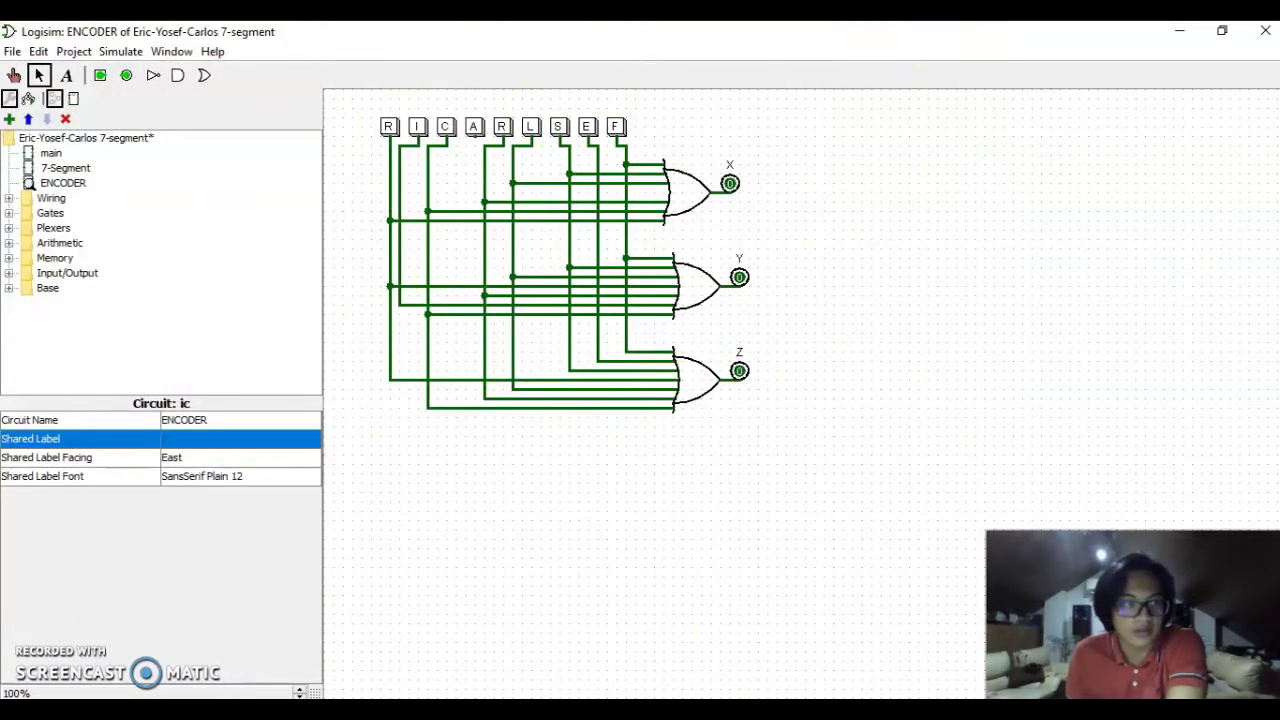
{"action": "key", "text": "alt+Tab"}
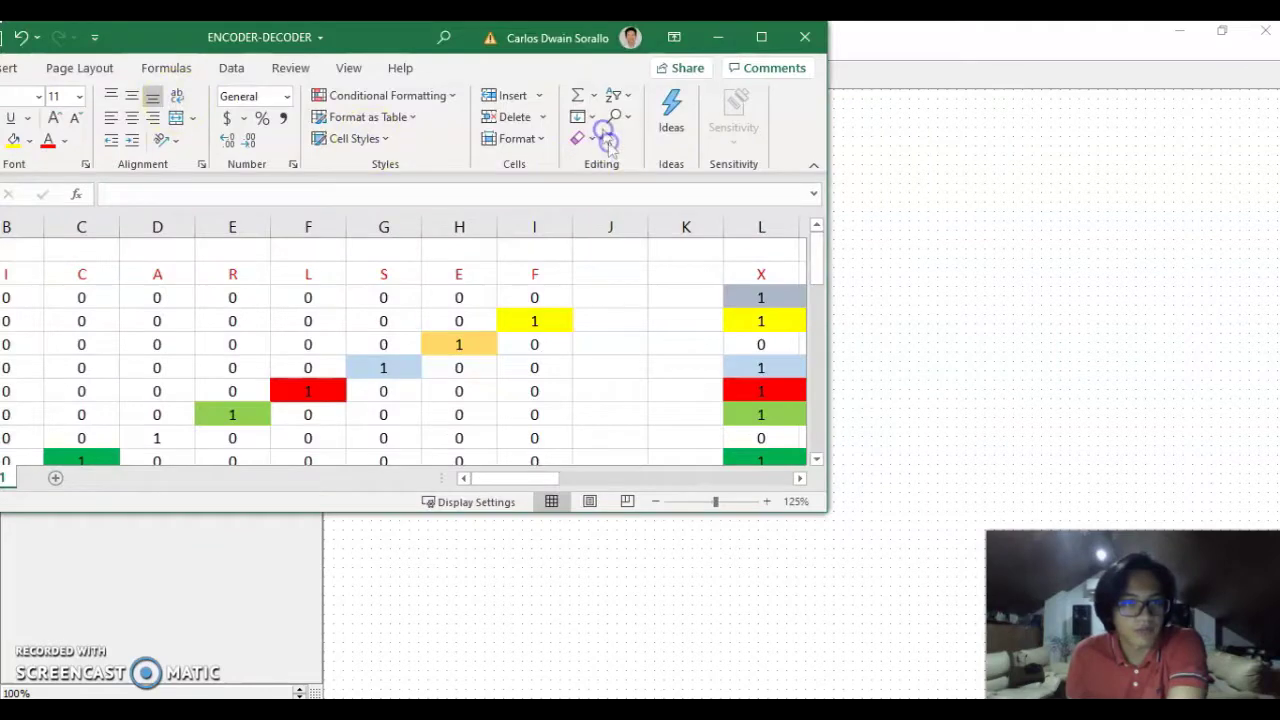
{"action": "left_click", "coordinate": [761, 37]}
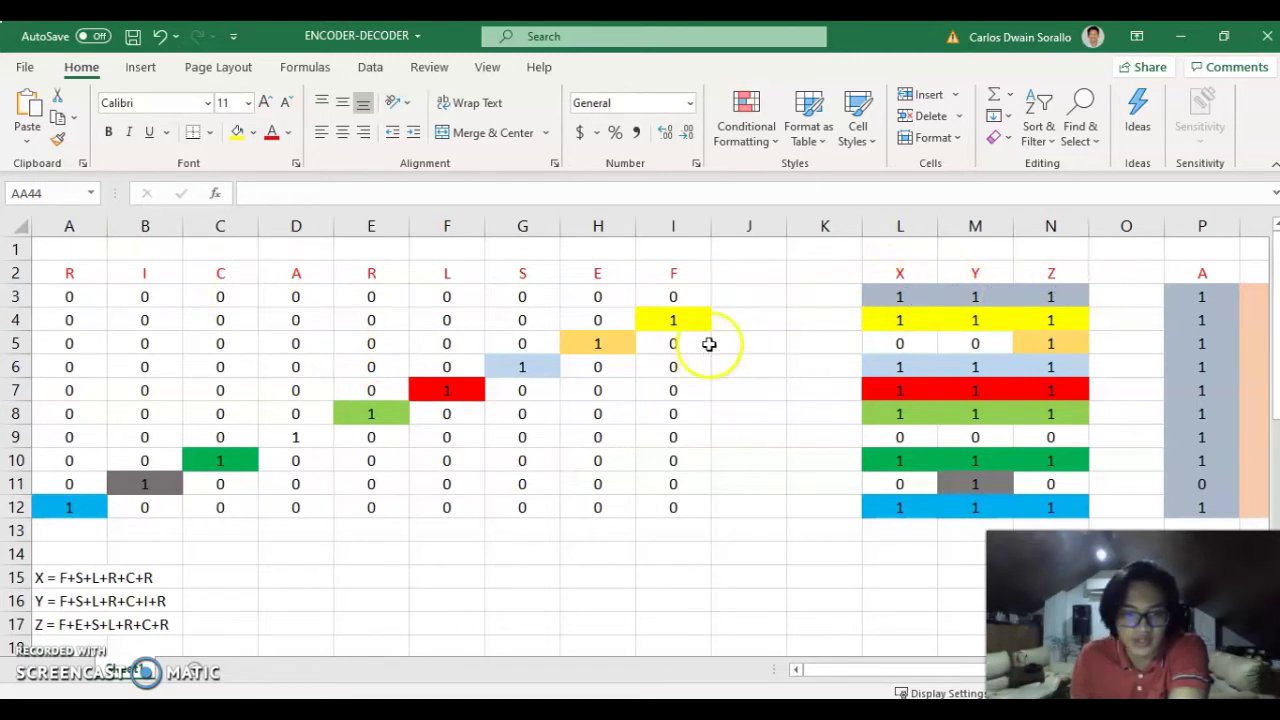
Step: Compare the F, E, S, L and A input rows of the truth table with their X, Y and Z outputs
{"action": "left_click", "coordinate": [677, 317]}
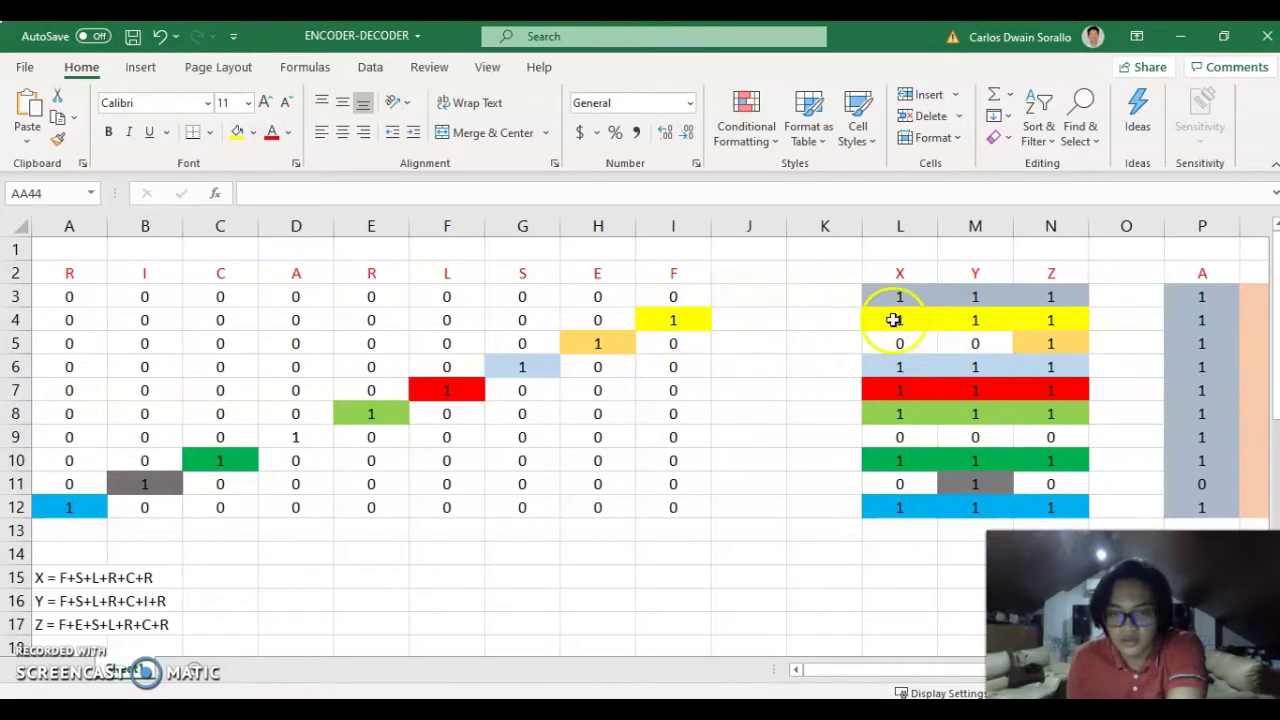
{"action": "left_click_drag", "start_coordinate": [925, 320], "coordinate": [1041, 323]}
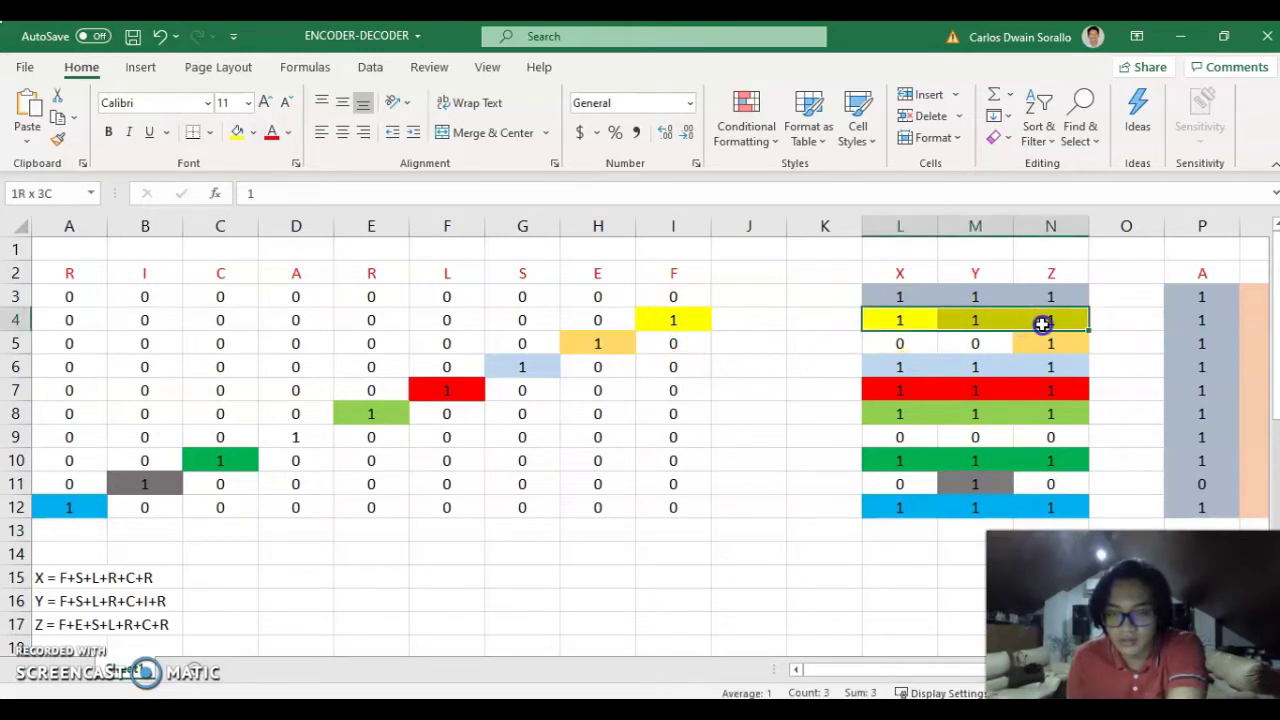
{"action": "left_click", "coordinate": [606, 345]}
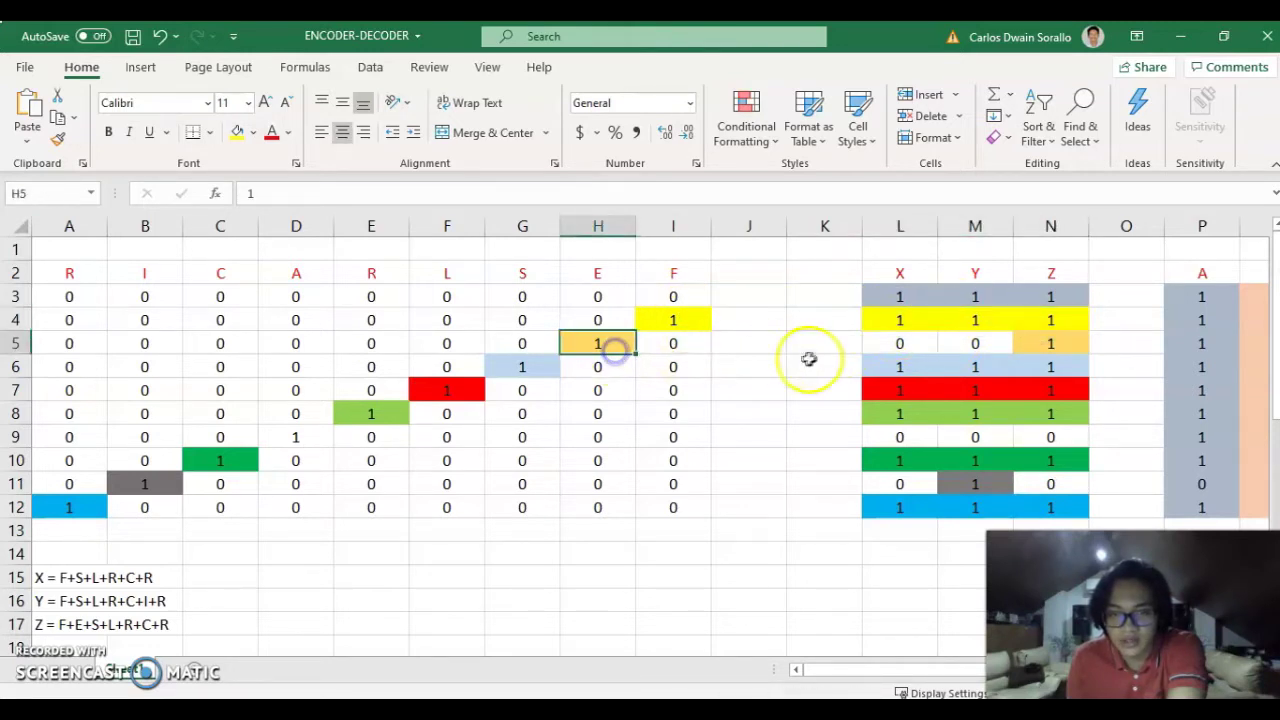
{"action": "left_click_drag", "start_coordinate": [886, 343], "coordinate": [1024, 347]}
{"action": "left_click_drag", "start_coordinate": [527, 365], "coordinate": [1036, 365]}
{"action": "left_click", "coordinate": [443, 388]}
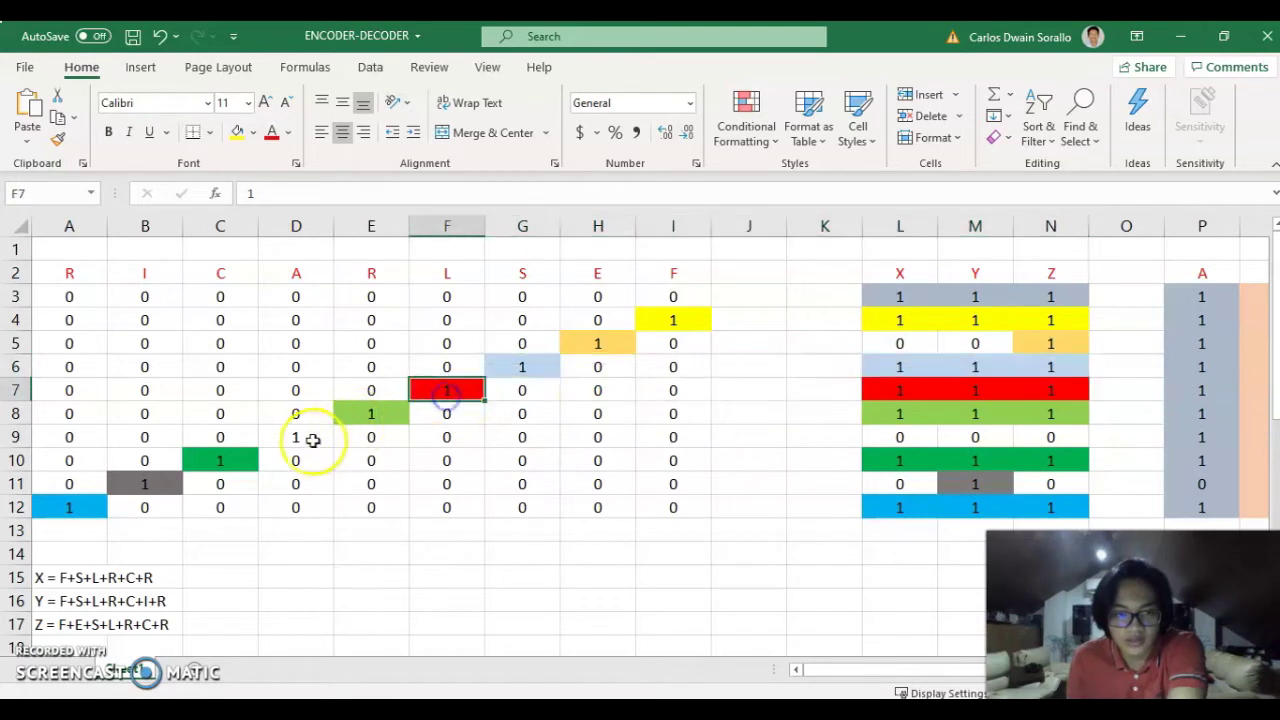
{"action": "left_click", "coordinate": [305, 437]}
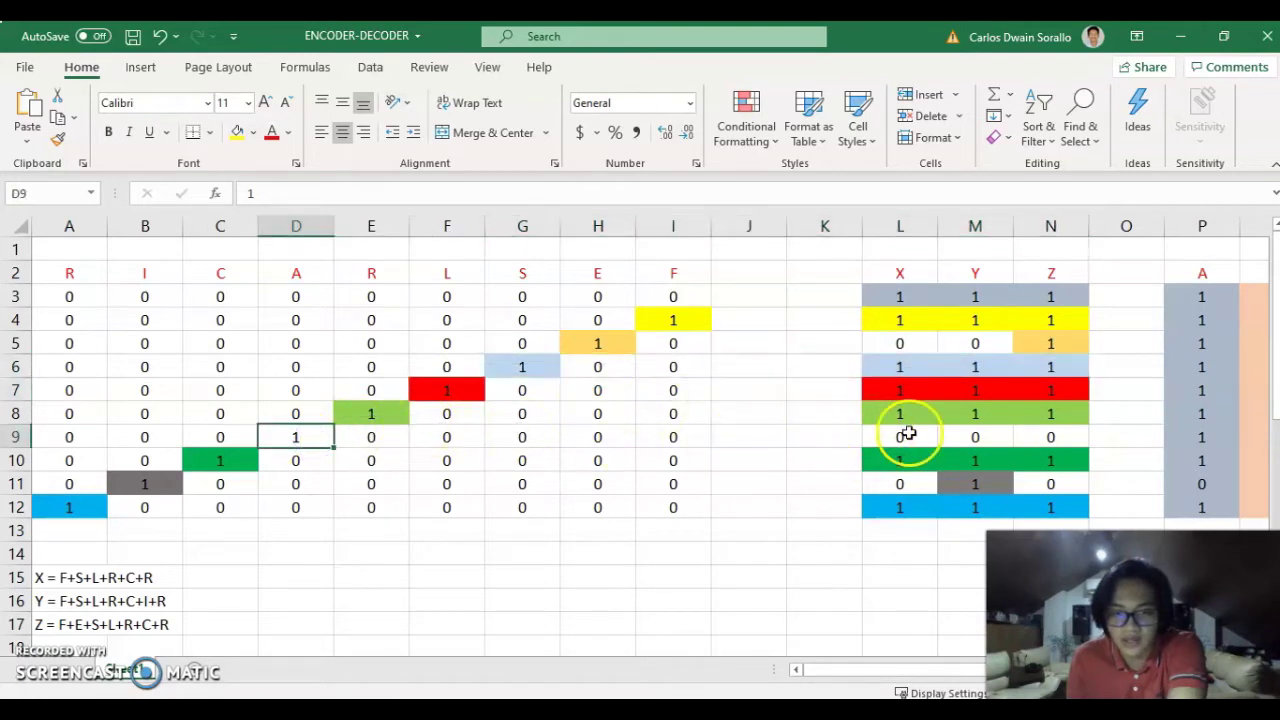
{"action": "left_click_drag", "start_coordinate": [906, 436], "coordinate": [1022, 435]}
{"action": "left_click", "coordinate": [745, 440]}
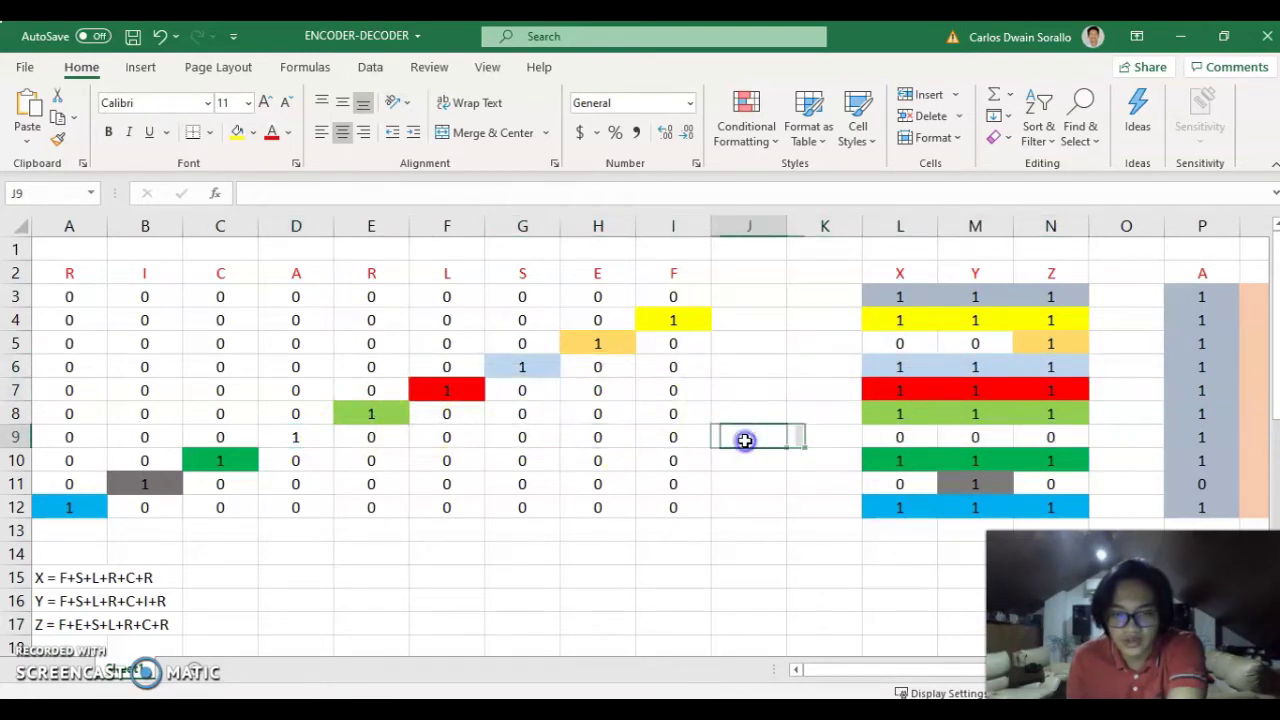
Step: Examine the Boolean equation for X in A15 below the encoder truth table
{"action": "scroll", "coordinate": [768, 471], "scroll_direction": "down", "scroll_amount": 1}
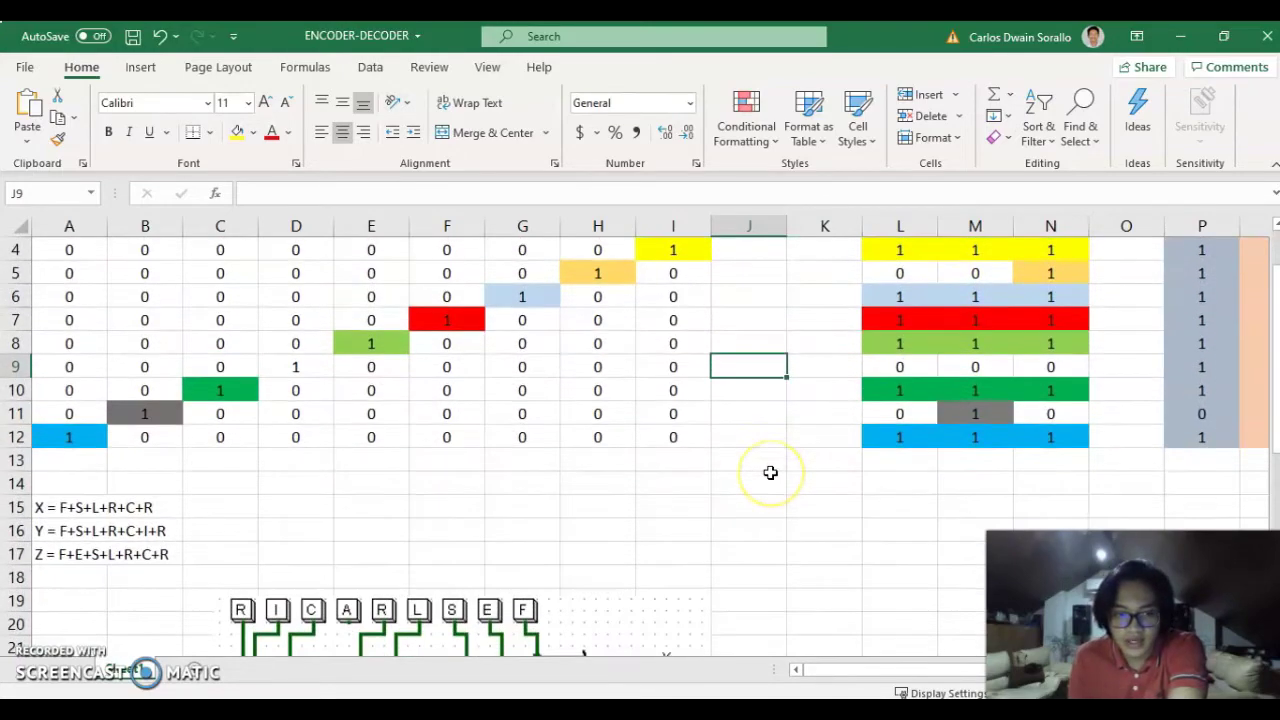
{"action": "scroll", "coordinate": [770, 472], "scroll_direction": "up", "scroll_amount": 1}
{"action": "scroll", "coordinate": [770, 472], "scroll_direction": "down", "scroll_amount": 1}
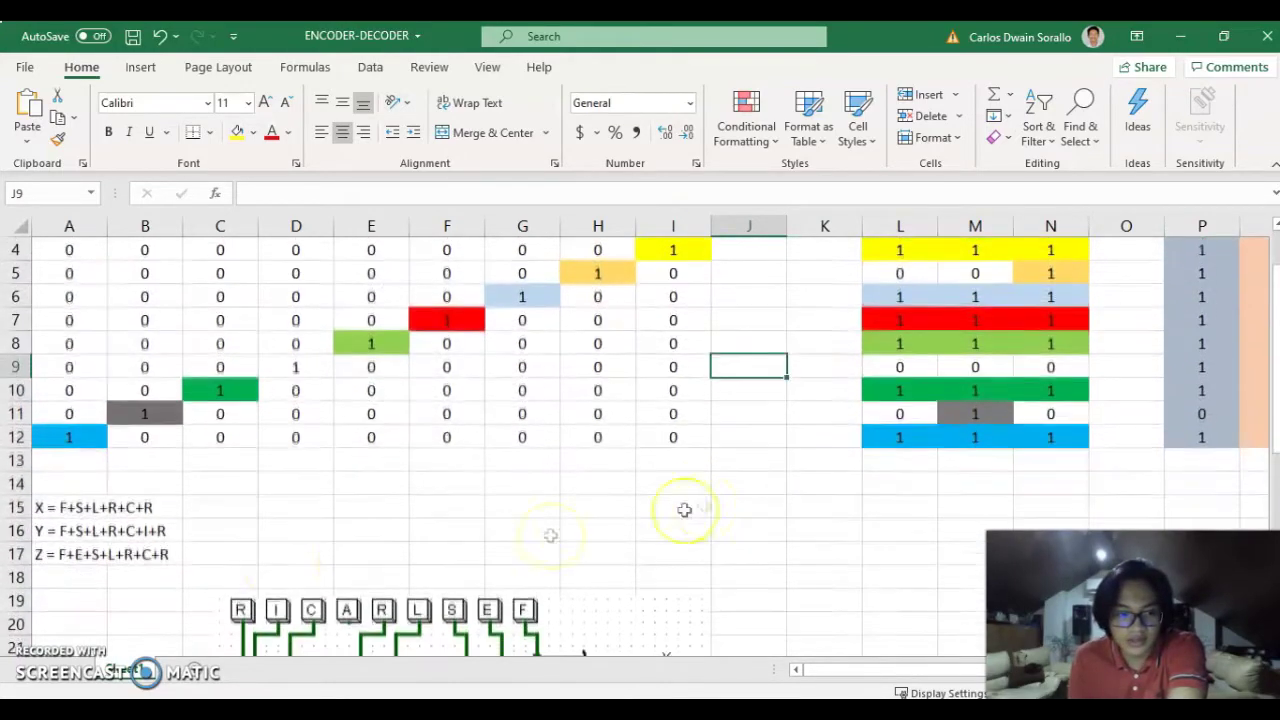
{"action": "left_click", "coordinate": [100, 523]}
{"action": "left_click", "coordinate": [95, 507]}
{"action": "scroll", "coordinate": [500, 517], "scroll_direction": "up", "scroll_amount": 1}
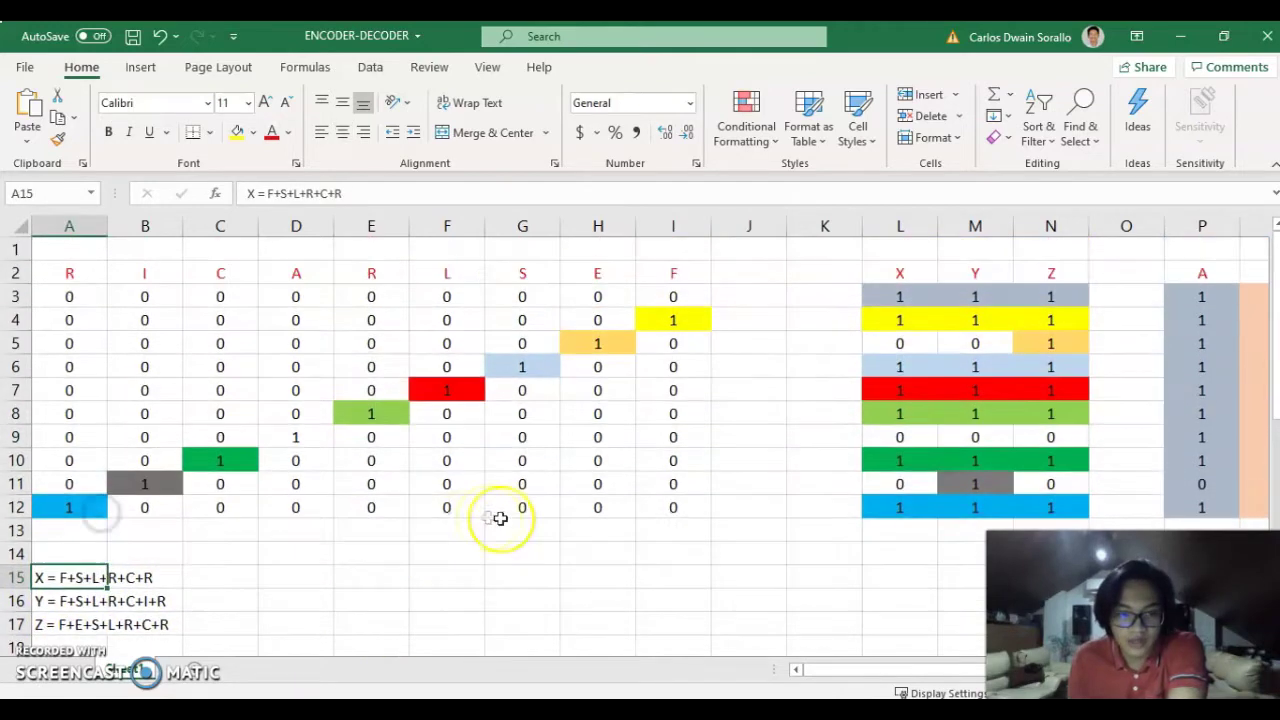
{"action": "left_click", "coordinate": [124, 578]}
{"action": "left_click", "coordinate": [66, 582]}
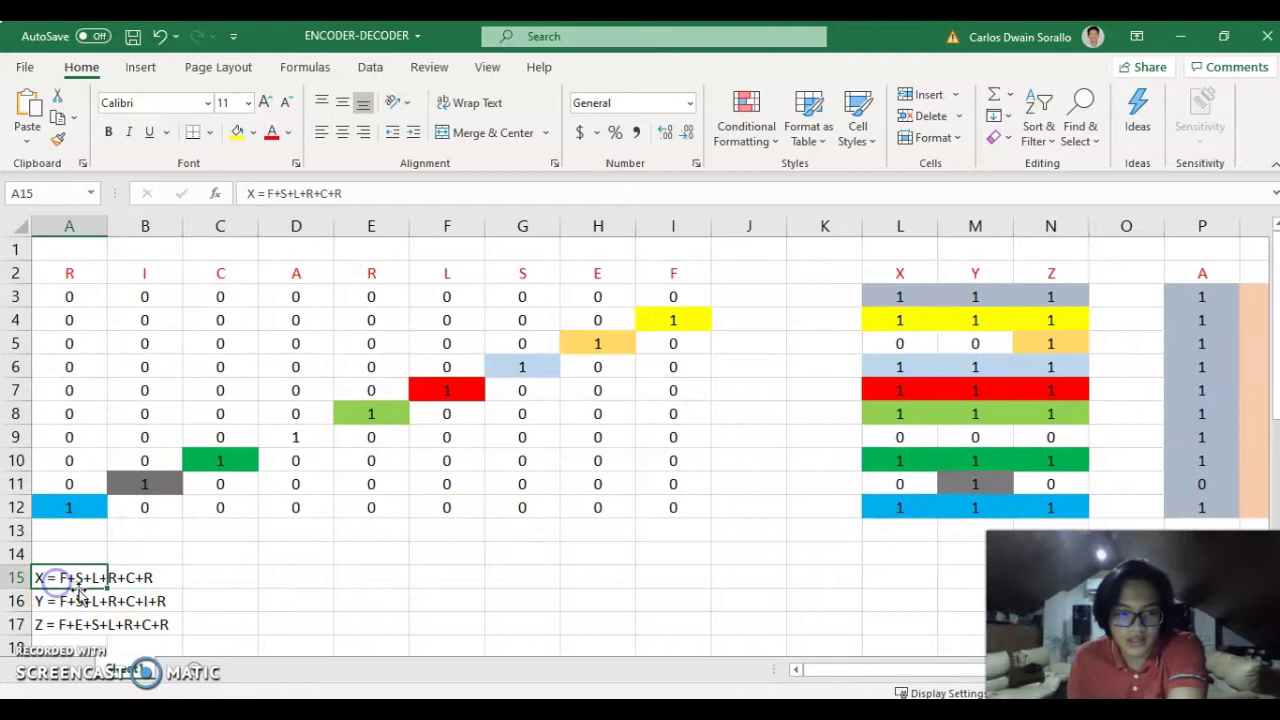
{"action": "left_click", "coordinate": [132, 578]}
Step: Trace the F input in row 4 to its X output and match it with the F term of the X equation
{"action": "left_click", "coordinate": [714, 322]}
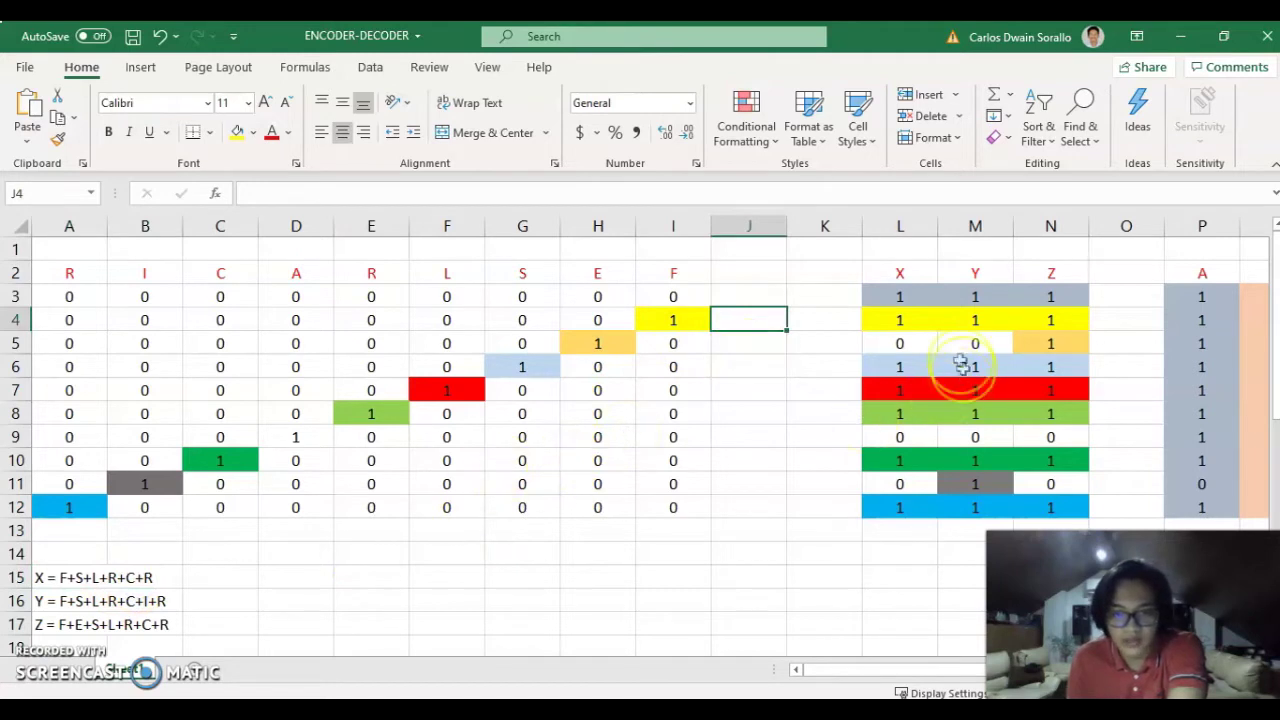
{"action": "left_click", "coordinate": [690, 325]}
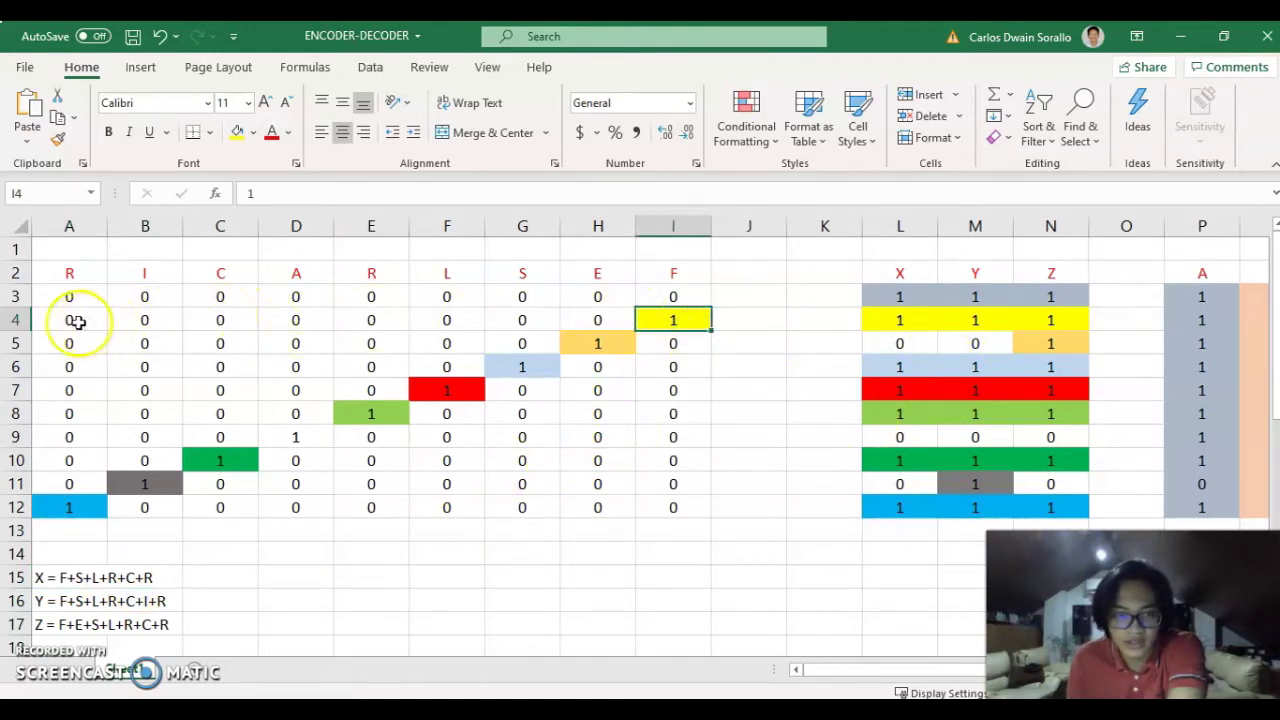
{"action": "left_click_drag", "start_coordinate": [77, 320], "coordinate": [668, 319]}
{"action": "left_click", "coordinate": [749, 320]}
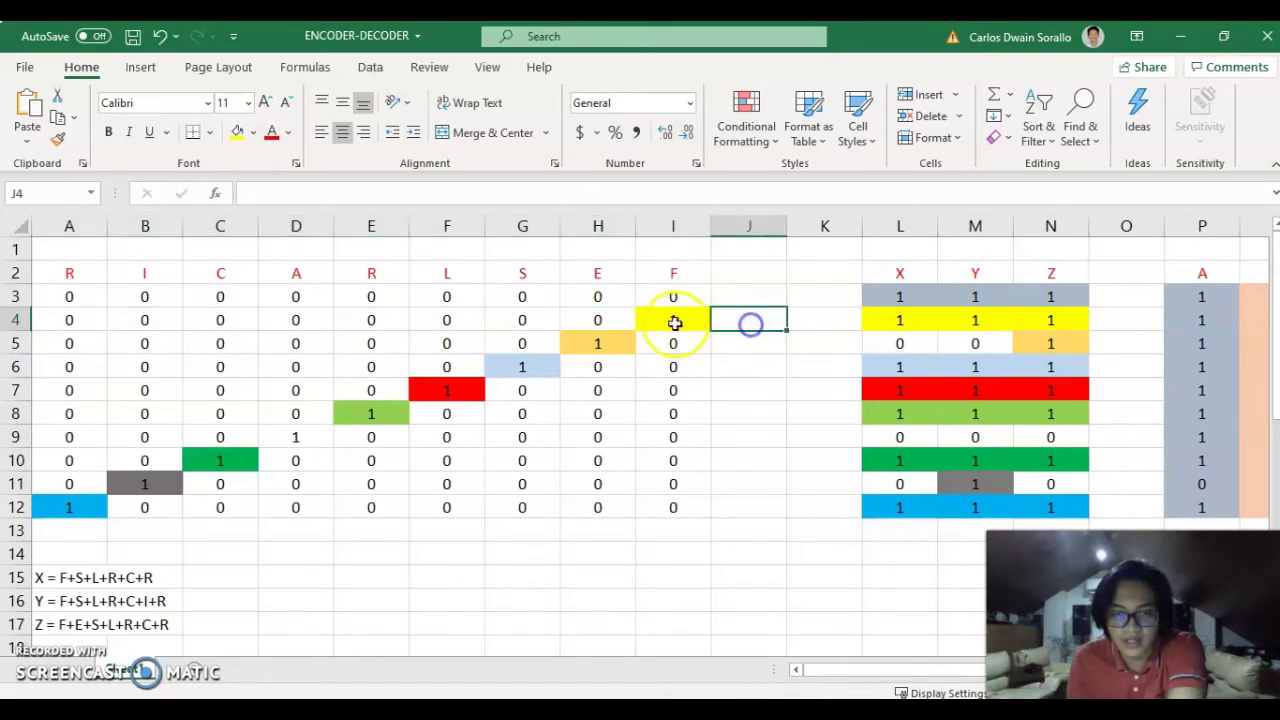
{"action": "left_click", "coordinate": [673, 321]}
{"action": "left_click", "coordinate": [893, 322]}
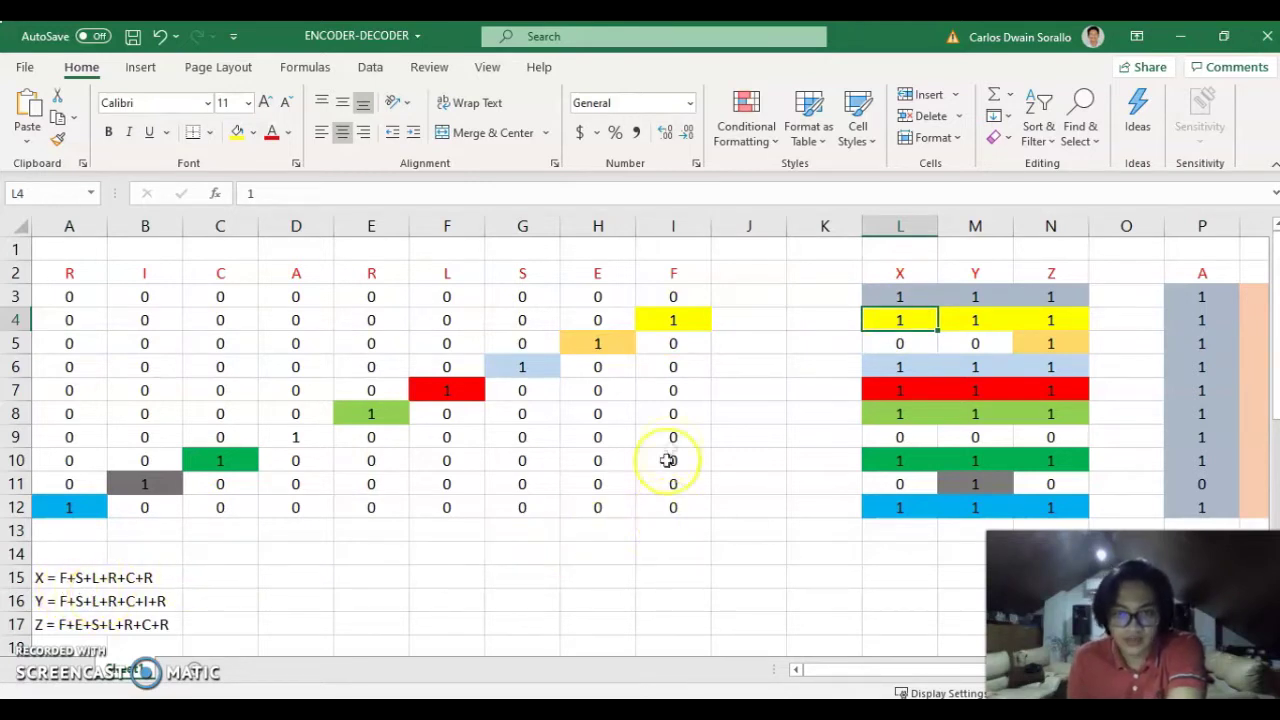
{"action": "left_click", "coordinate": [702, 333]}
{"action": "key", "text": "Up"}
{"action": "key", "text": "Up"}
{"action": "key", "text": "Up"}
{"action": "left_click", "coordinate": [200, 606]}
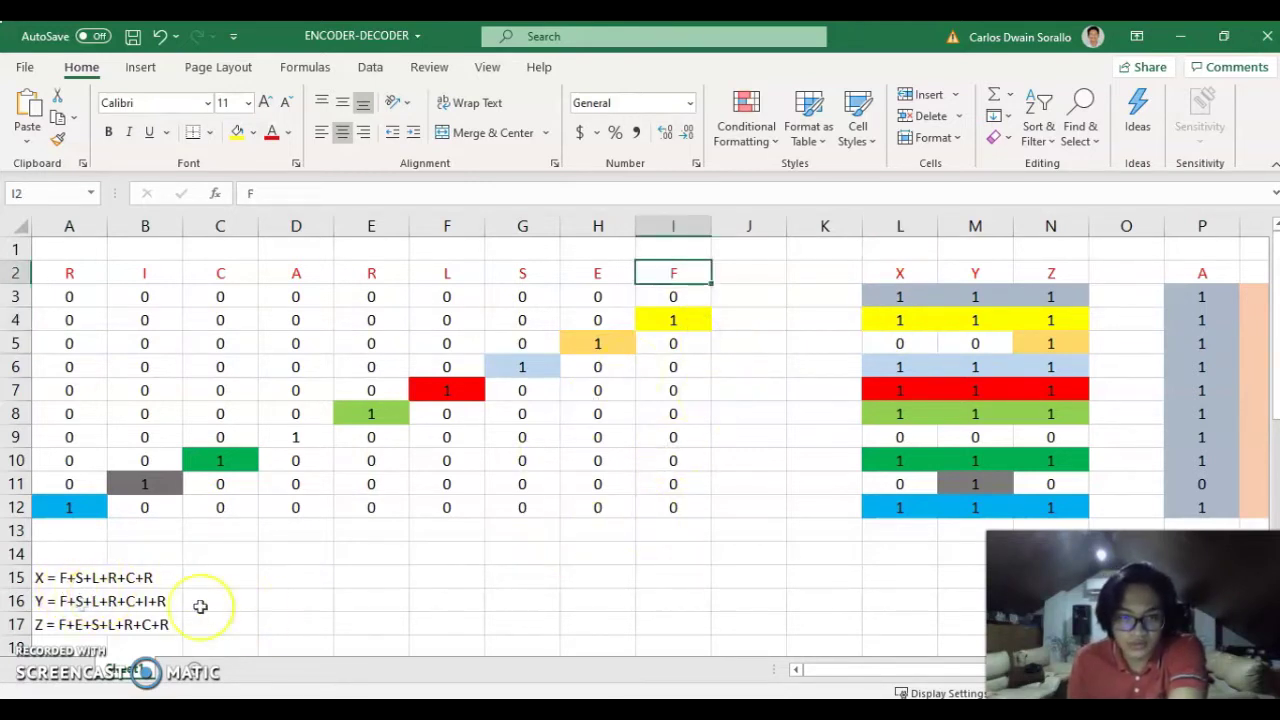
{"action": "left_click", "coordinate": [70, 585]}
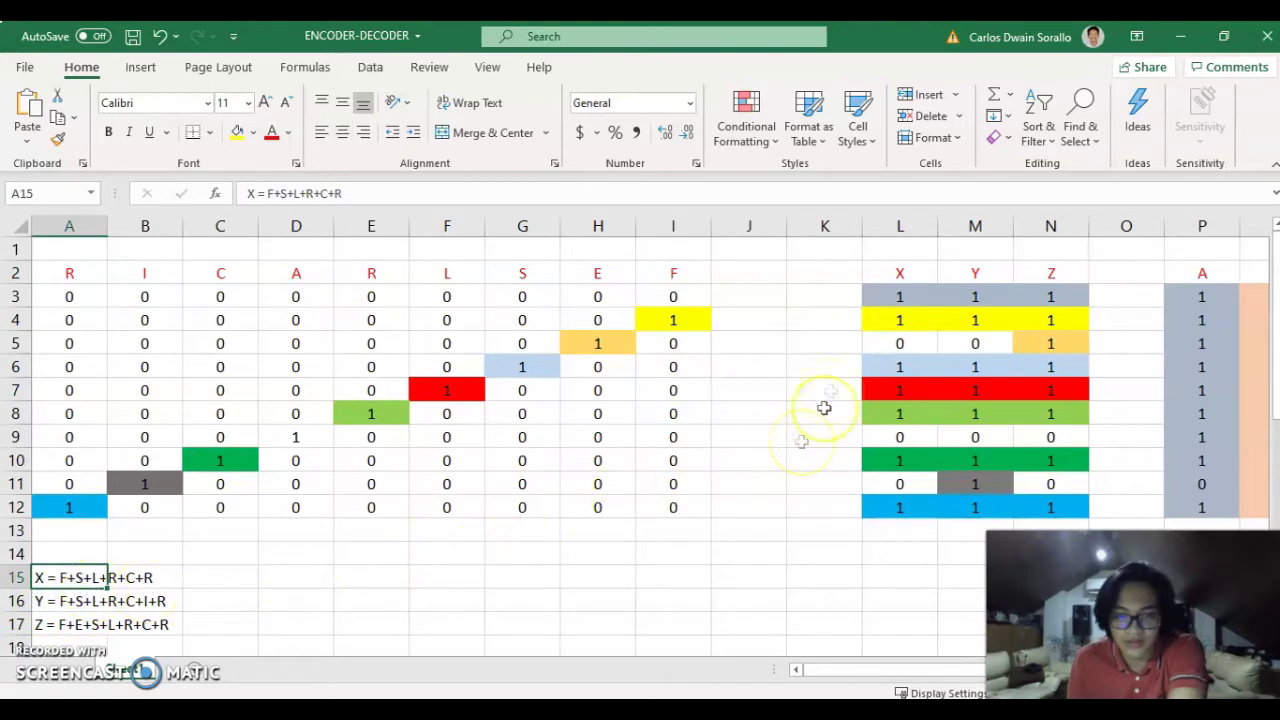
Step: Check the remaining rows of the X output column against the input letters in the X equation
{"action": "left_click", "coordinate": [893, 343]}
{"action": "left_click", "coordinate": [522, 367]}
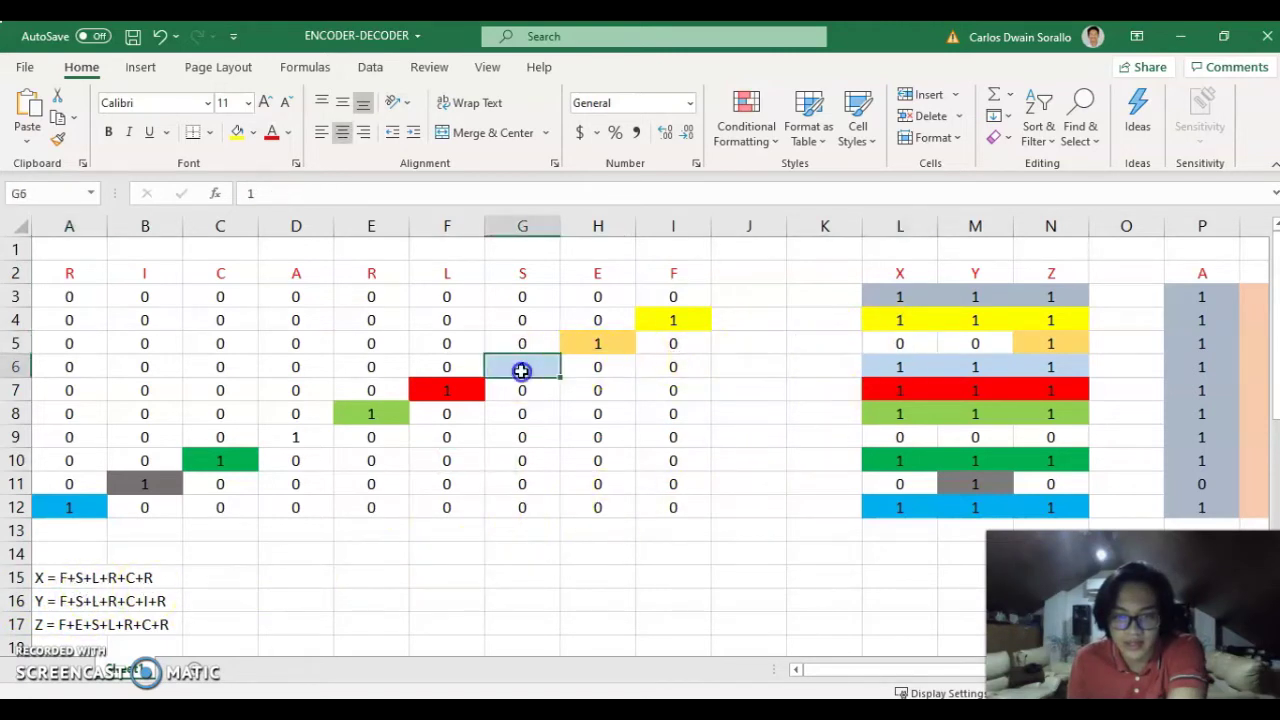
{"action": "left_click", "coordinate": [912, 395]}
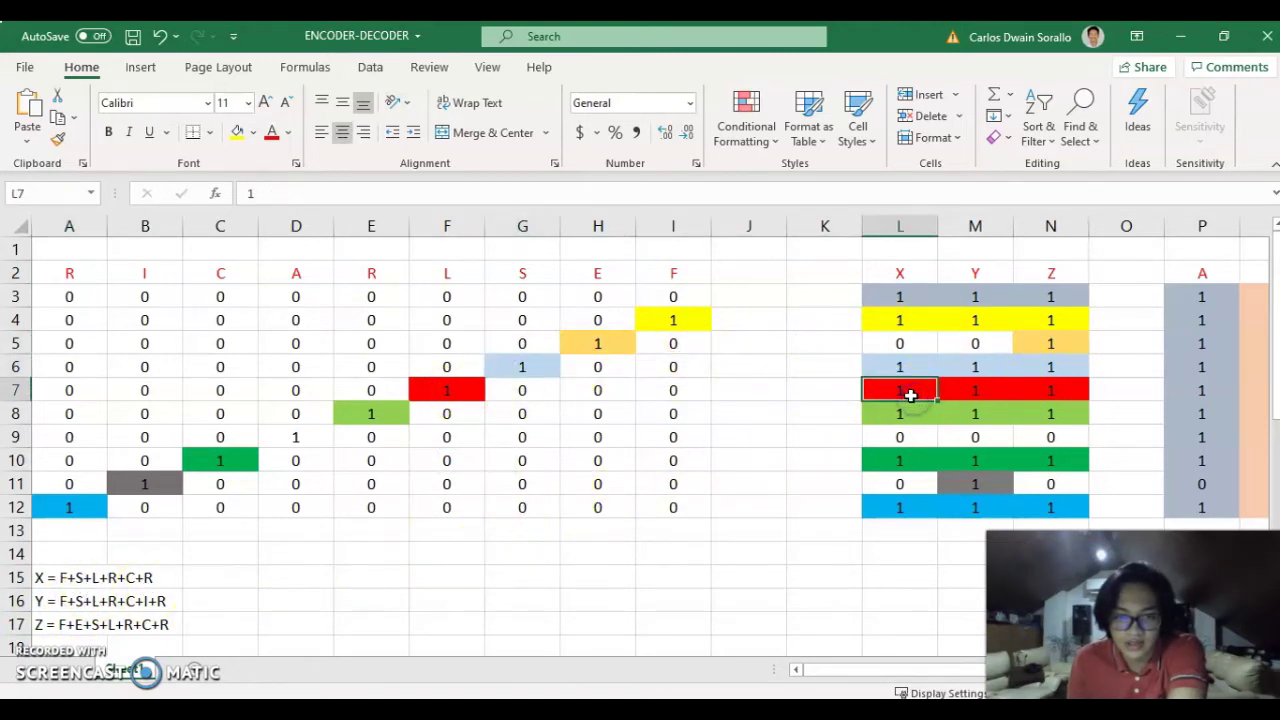
{"action": "left_click", "coordinate": [910, 422]}
{"action": "left_click", "coordinate": [900, 460]}
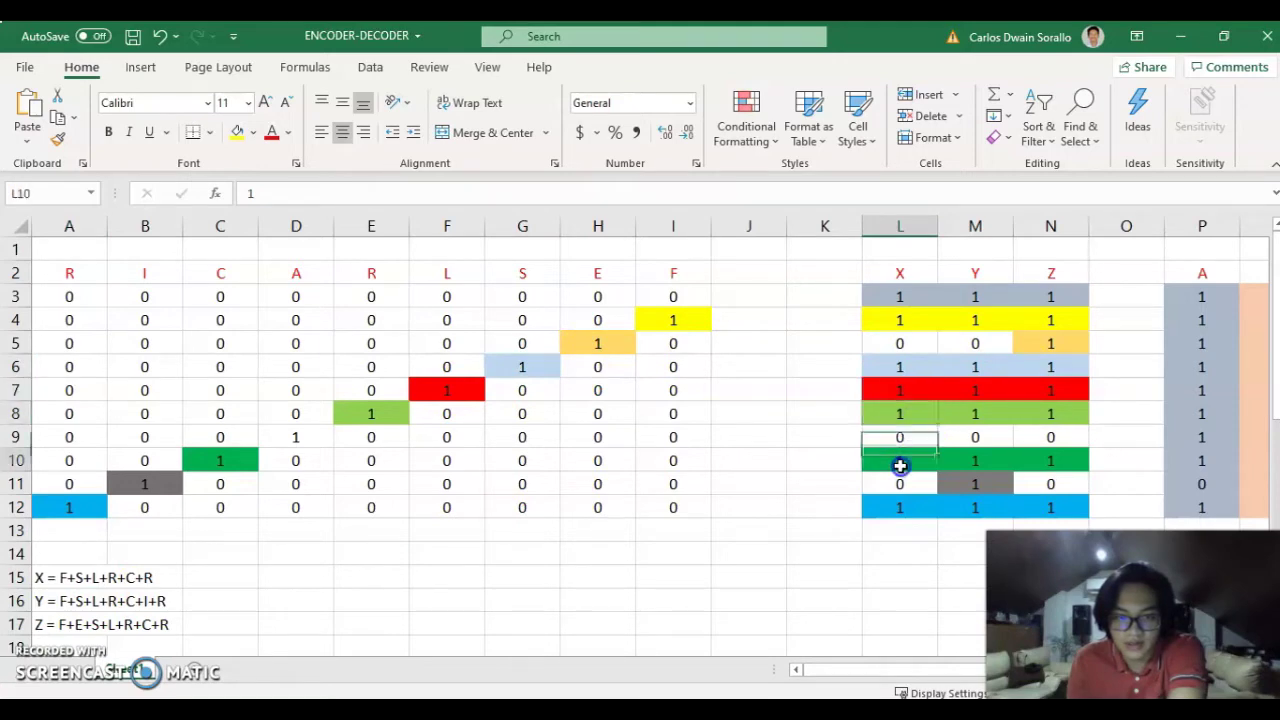
{"action": "left_click", "coordinate": [886, 508]}
{"action": "scroll", "coordinate": [190, 590], "scroll_direction": "down", "scroll_amount": 1}
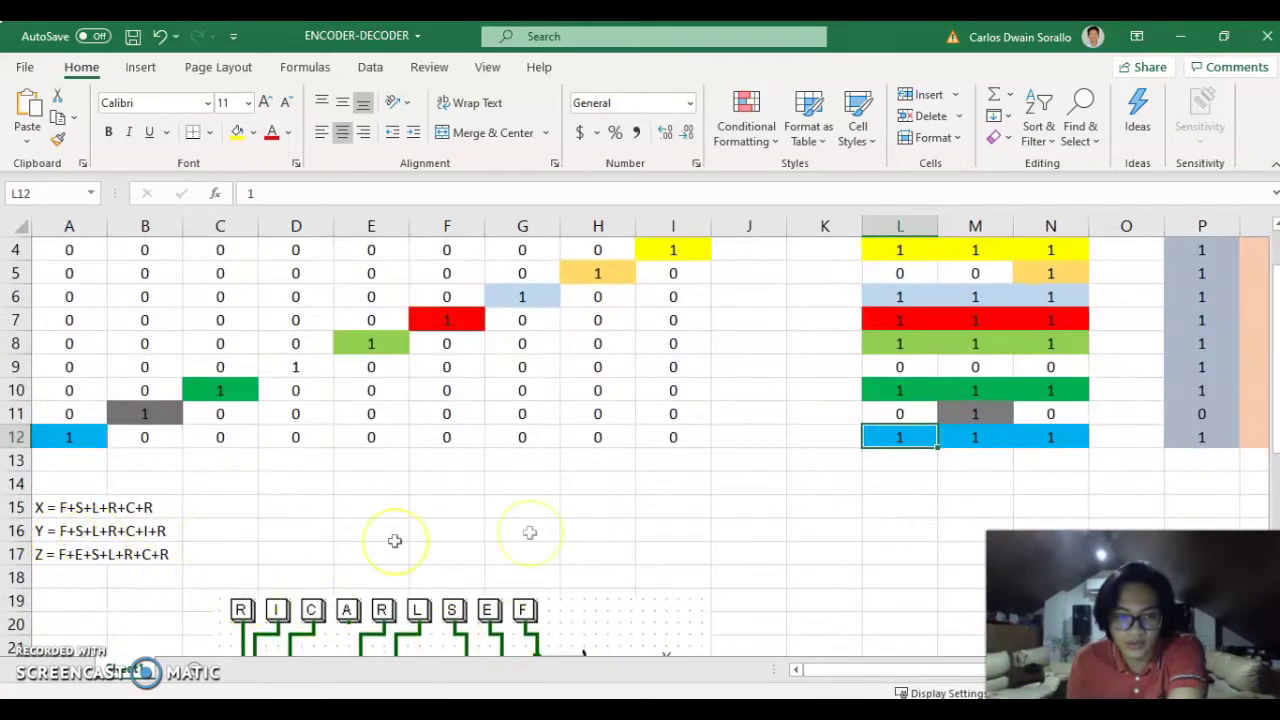
{"action": "scroll", "coordinate": [528, 531], "scroll_direction": "up", "scroll_amount": 1}
Step: Trace the Y output in row 4 to its F input, and examine the OR-gate circuit below the Boolean equations
{"action": "left_click", "coordinate": [972, 322]}
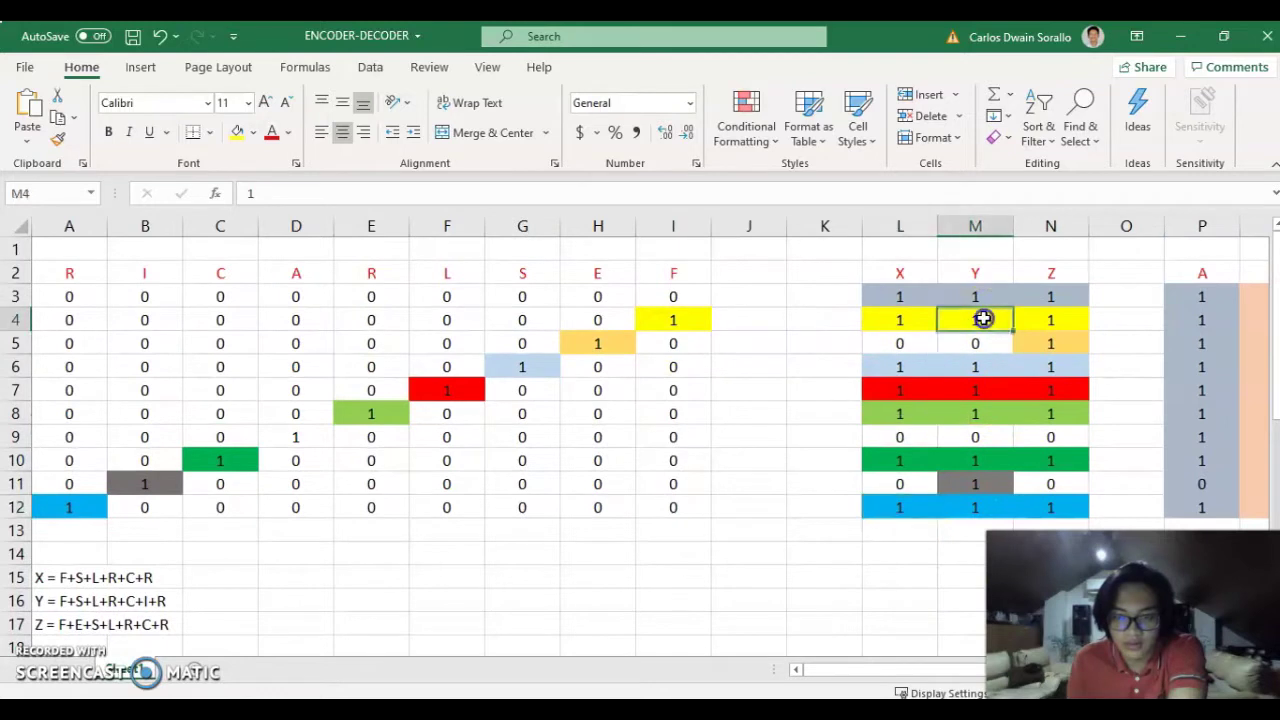
{"action": "left_click", "coordinate": [675, 319]}
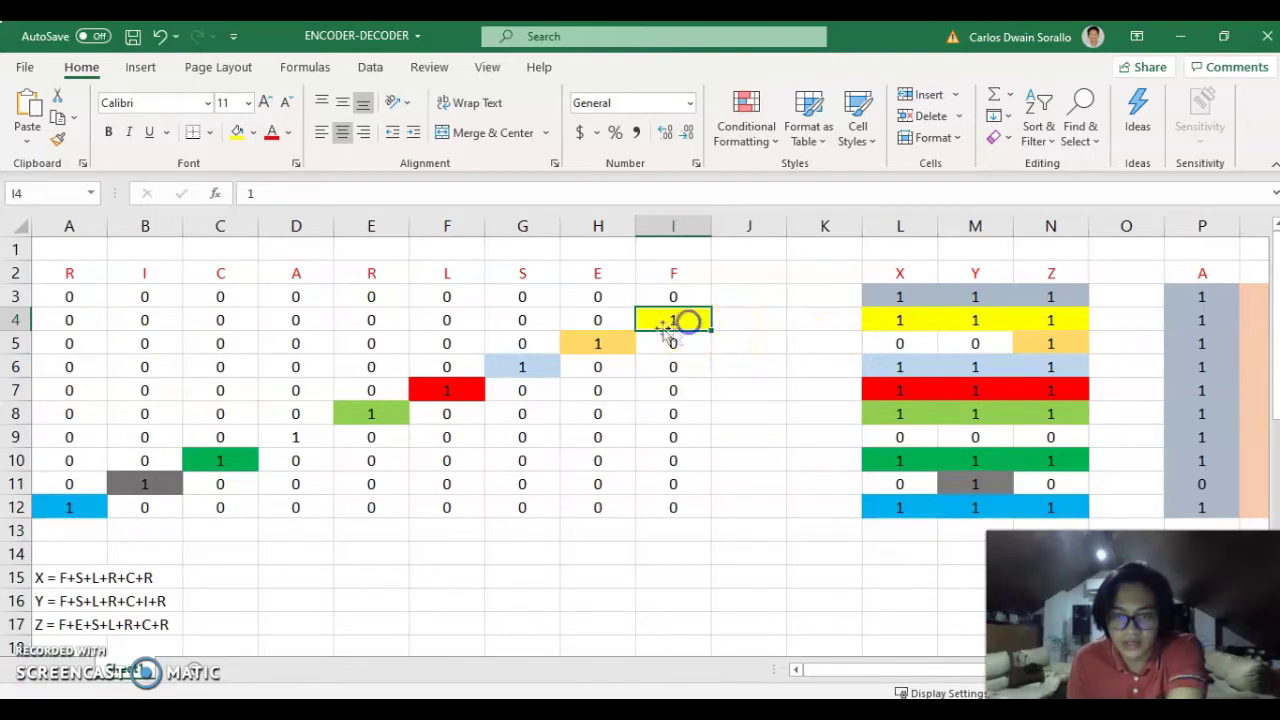
{"action": "scroll", "coordinate": [980, 417], "scroll_direction": "down", "scroll_amount": 3}
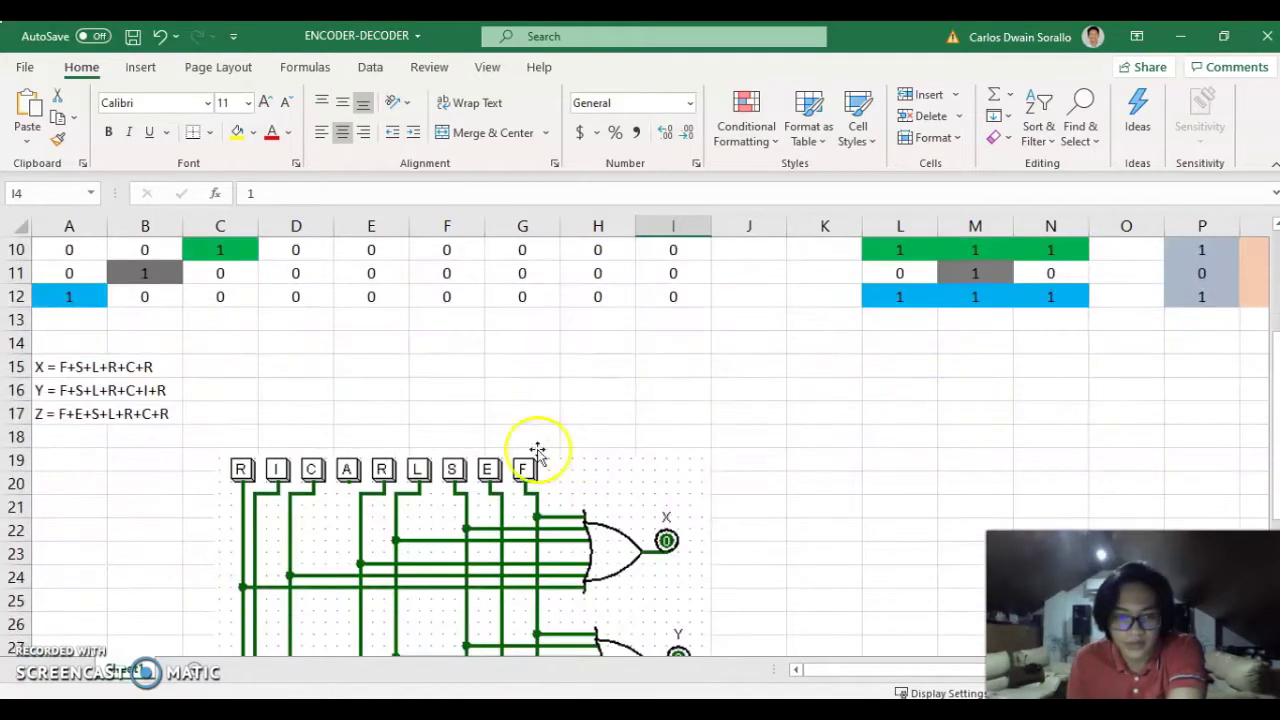
{"action": "scroll", "coordinate": [110, 400], "scroll_direction": "down", "scroll_amount": 1}
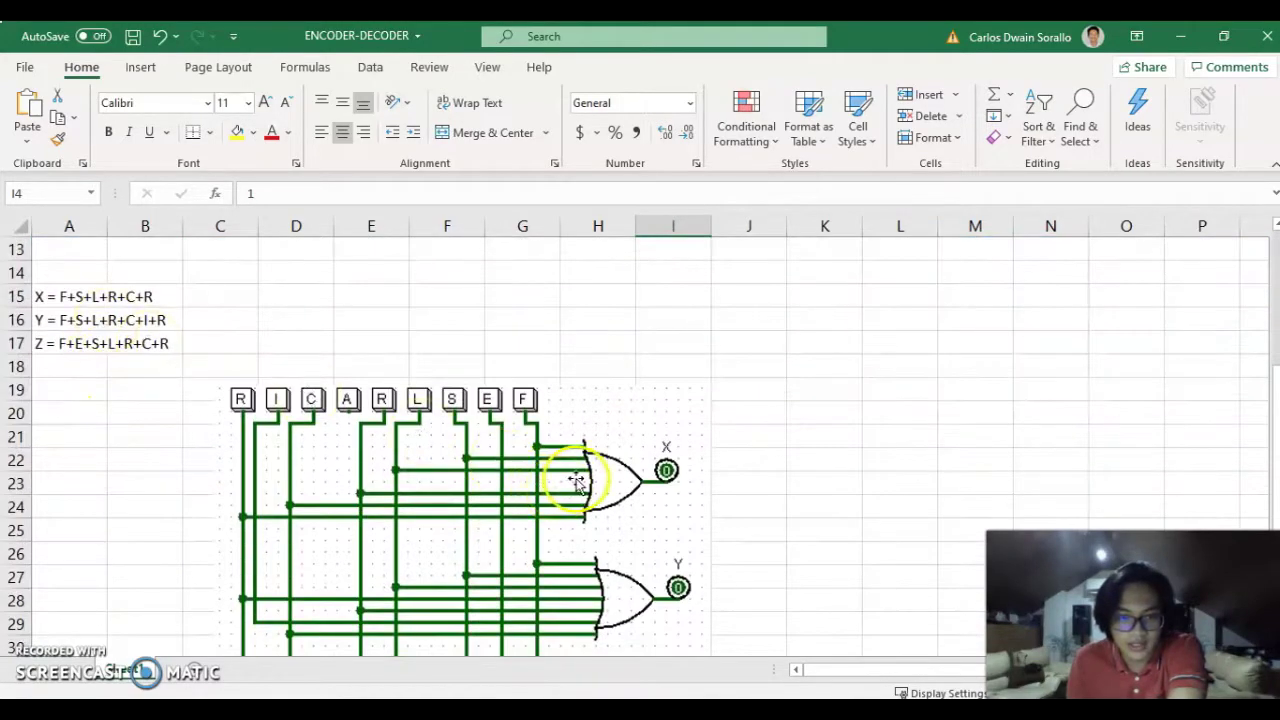
{"action": "scroll", "coordinate": [573, 476], "scroll_direction": "down", "scroll_amount": 1}
{"action": "scroll", "coordinate": [578, 480], "scroll_direction": "down", "scroll_amount": 1}
{"action": "scroll", "coordinate": [449, 386], "scroll_direction": "up", "scroll_amount": 1}
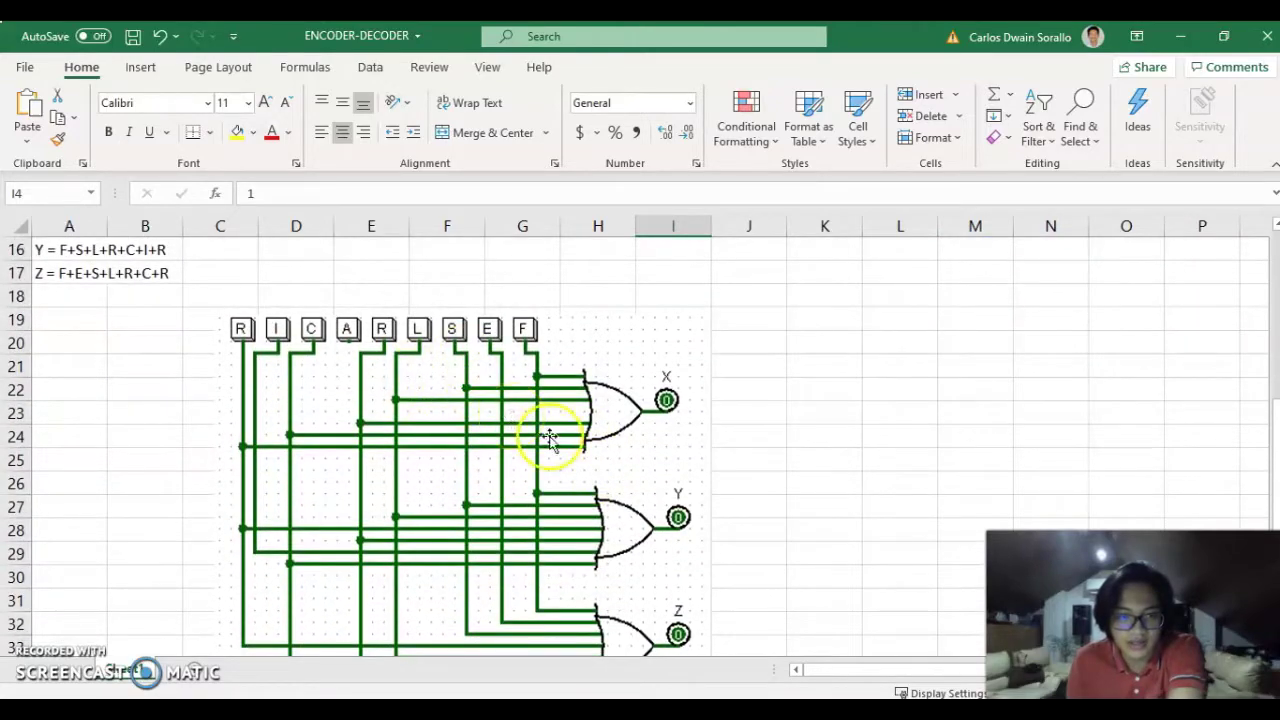
{"action": "scroll", "coordinate": [483, 474], "scroll_direction": "up", "scroll_amount": 1}
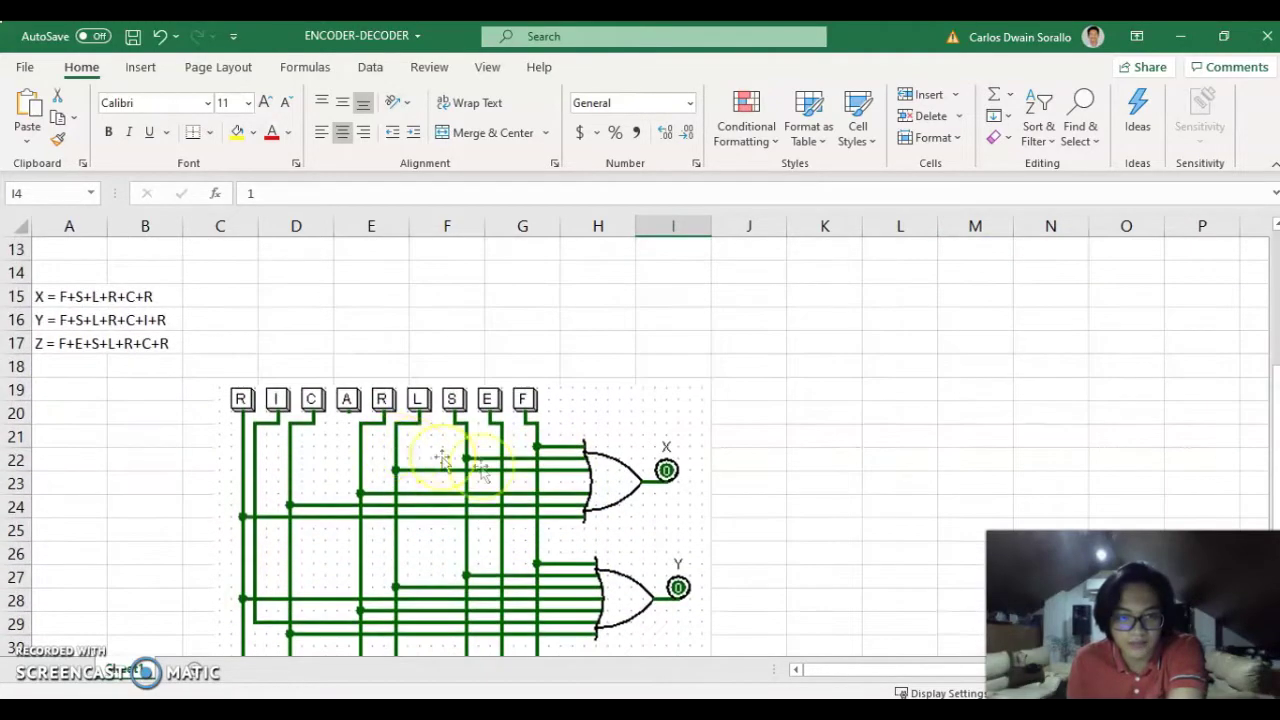
Step: Highlight the X, Y and Z equations in A15:B17 and compare them with the encoder circuit
{"action": "left_click", "coordinate": [44, 302]}
{"action": "left_click_drag", "start_coordinate": [44, 302], "coordinate": [157, 346]}
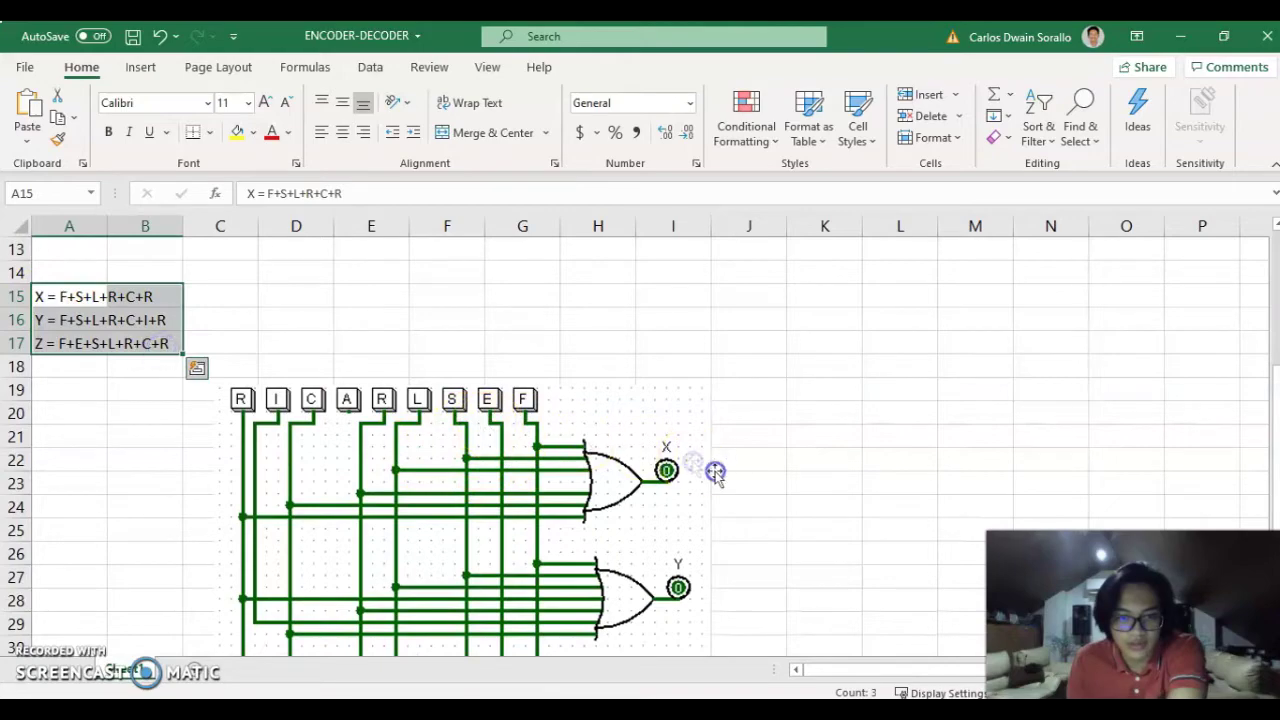
{"action": "left_click", "coordinate": [800, 516]}
{"action": "scroll", "coordinate": [800, 500], "scroll_direction": "down", "scroll_amount": 2}
{"action": "scroll", "coordinate": [386, 400], "scroll_direction": "up", "scroll_amount": 1}
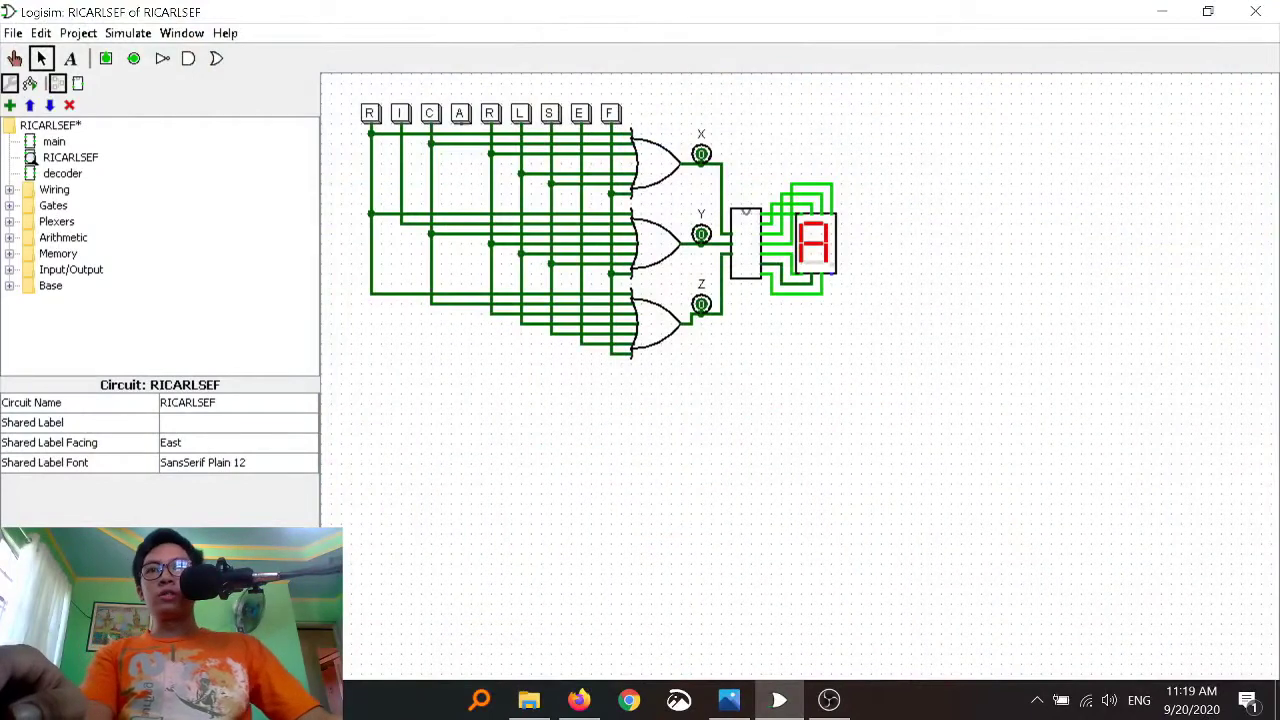
Step: Inspect the decoder block between the X, Y, Z outputs and the seven-segment display in Logisim's RICARLSEF circuit
{"action": "key", "text": "ctrl+1"}
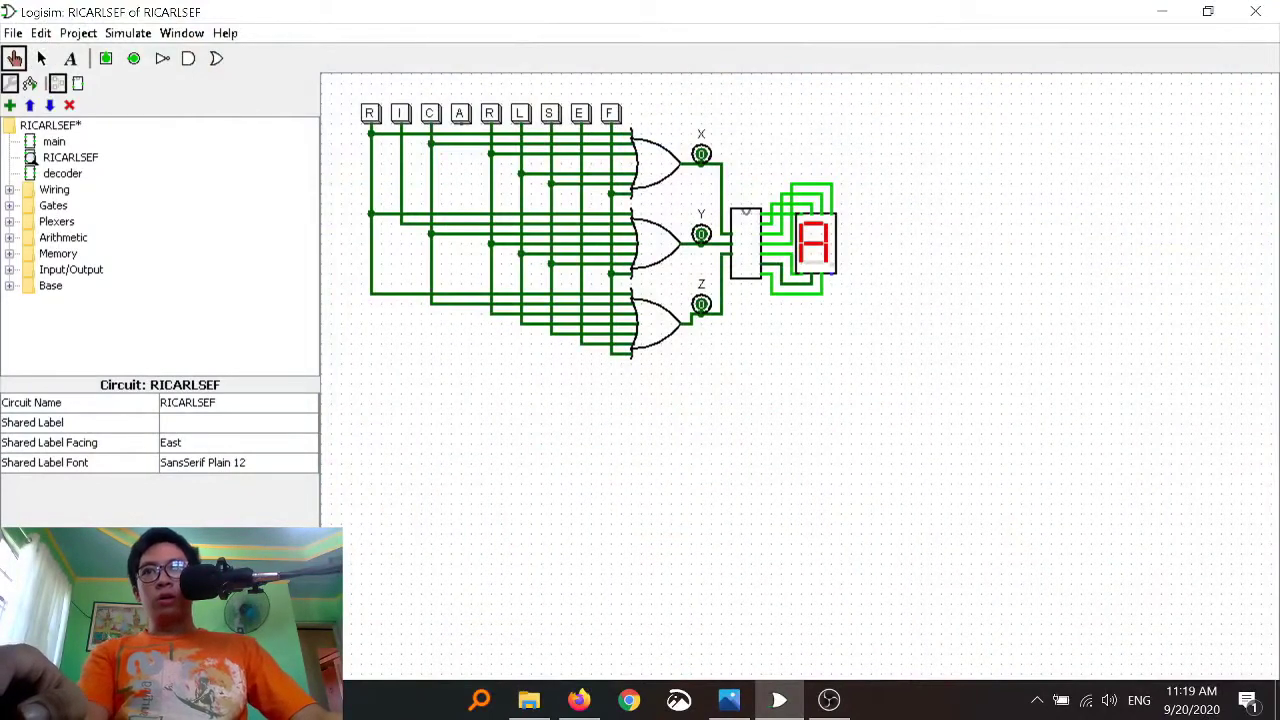
{"action": "key", "text": "ctrl+2"}
{"action": "left_click", "coordinate": [745, 245]}
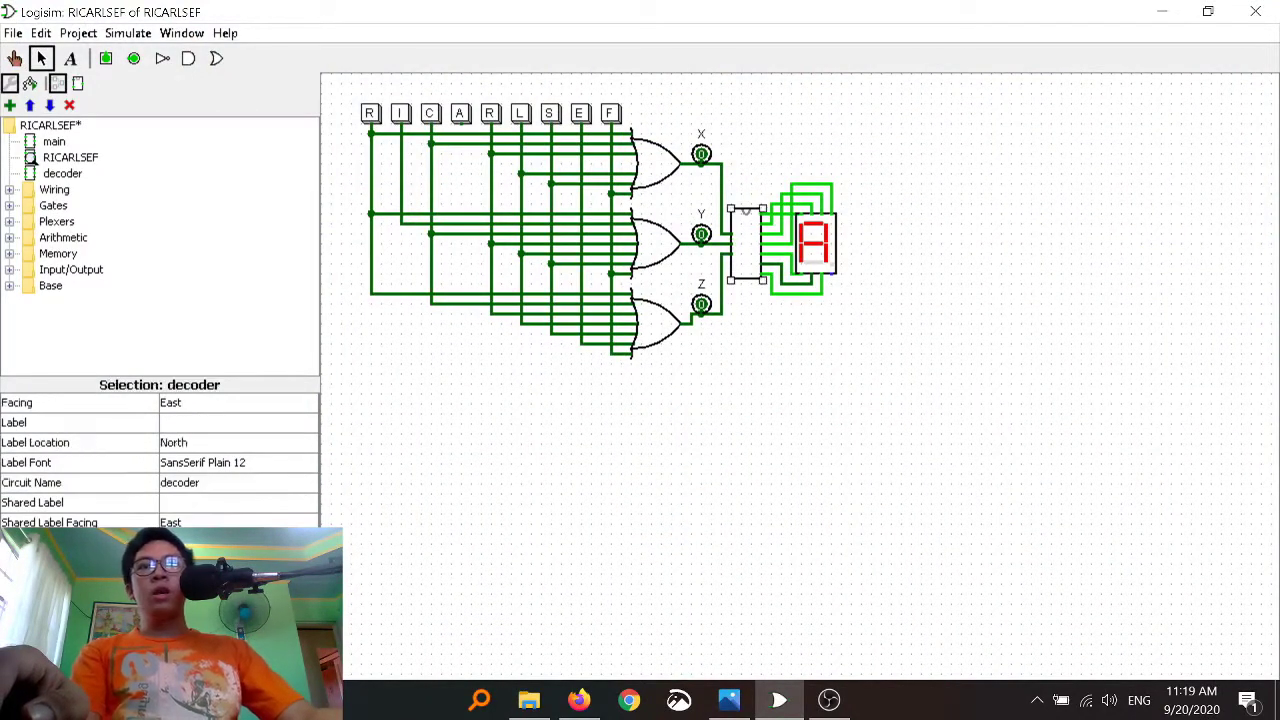
{"action": "left_click", "coordinate": [745, 206]}
{"action": "left_click", "coordinate": [745, 214]}
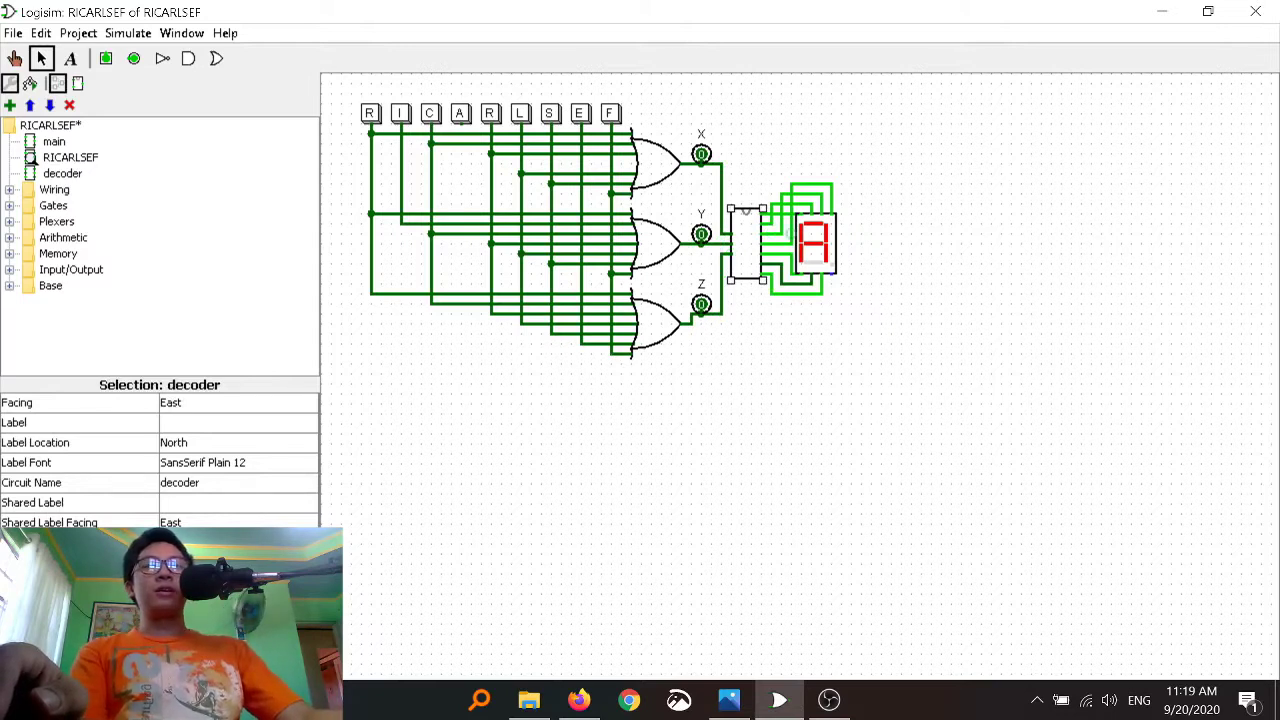
Step: Point out the seven-segment display and open the decoder subcircuit to view its gates
{"action": "left_click", "coordinate": [815, 244]}
{"action": "left_click", "coordinate": [894, 243]}
{"action": "left_click", "coordinate": [815, 244]}
{"action": "left_click", "coordinate": [894, 243]}
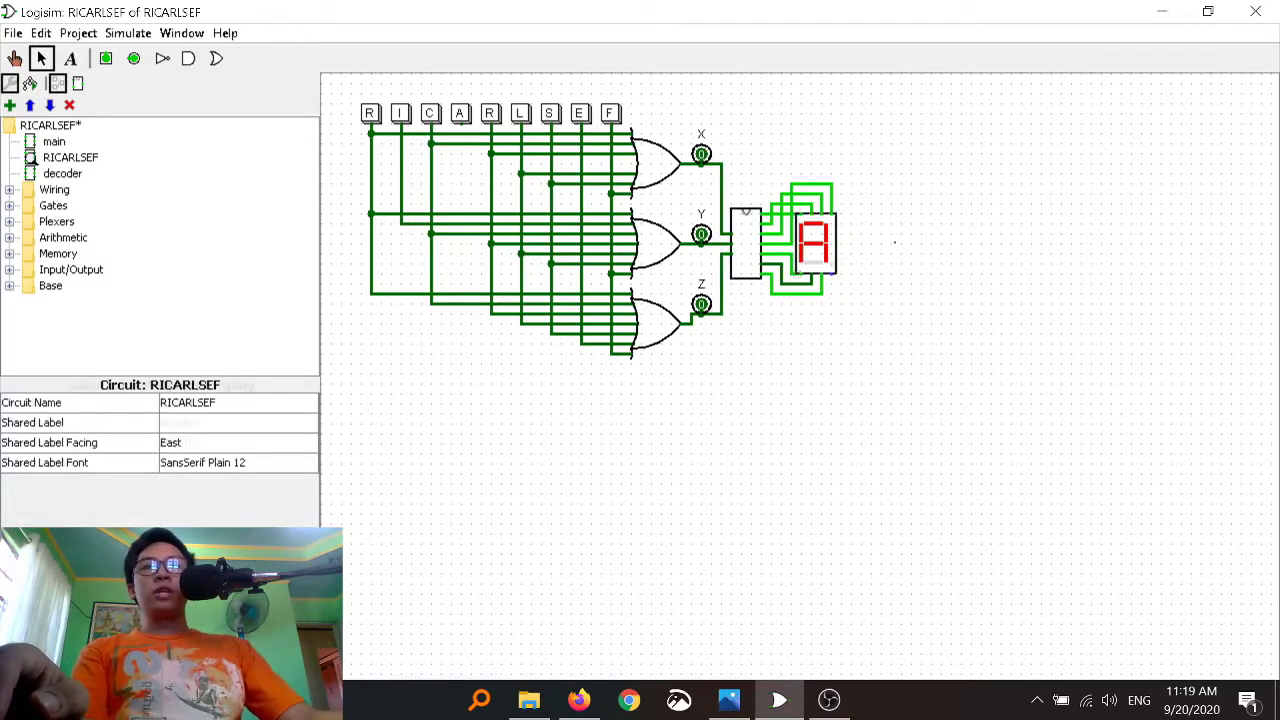
{"action": "double_click", "coordinate": [62, 173]}
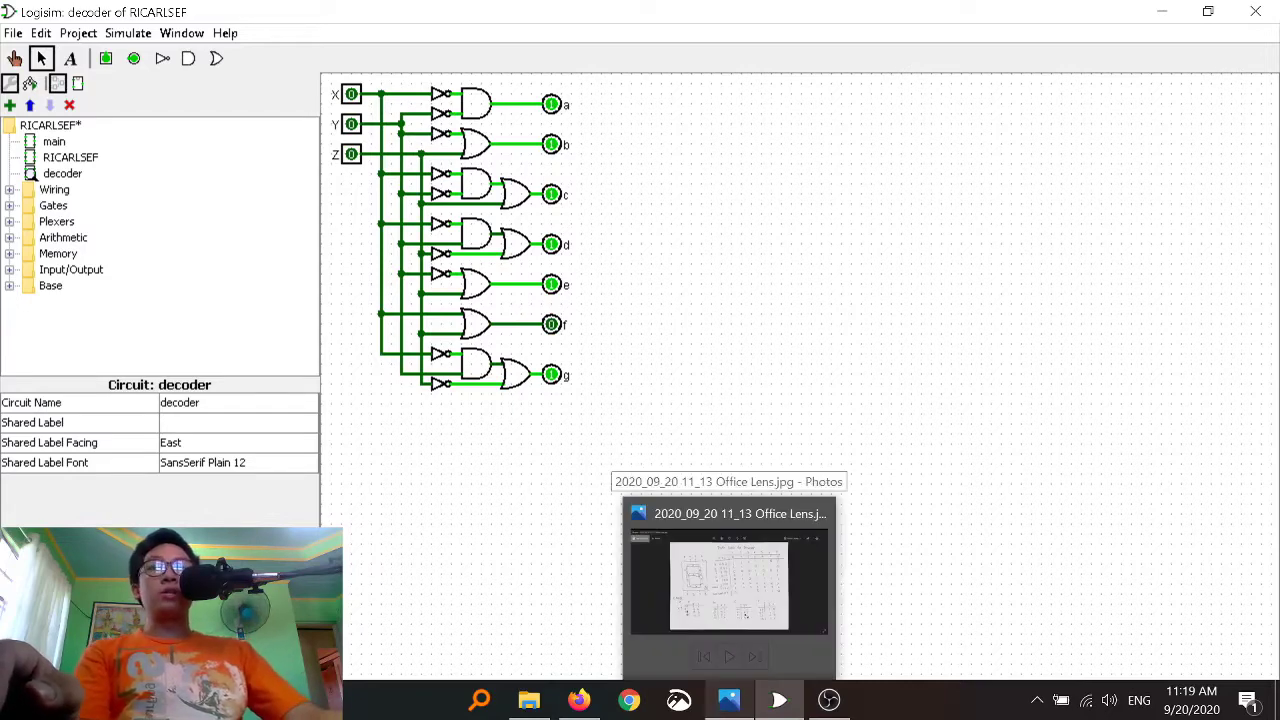
Step: Switch to the Photos image 2020_09_20 11_13 Office Lens.jpg and enlarge the numbered seven-segment diagram
{"action": "left_click", "coordinate": [729, 700]}
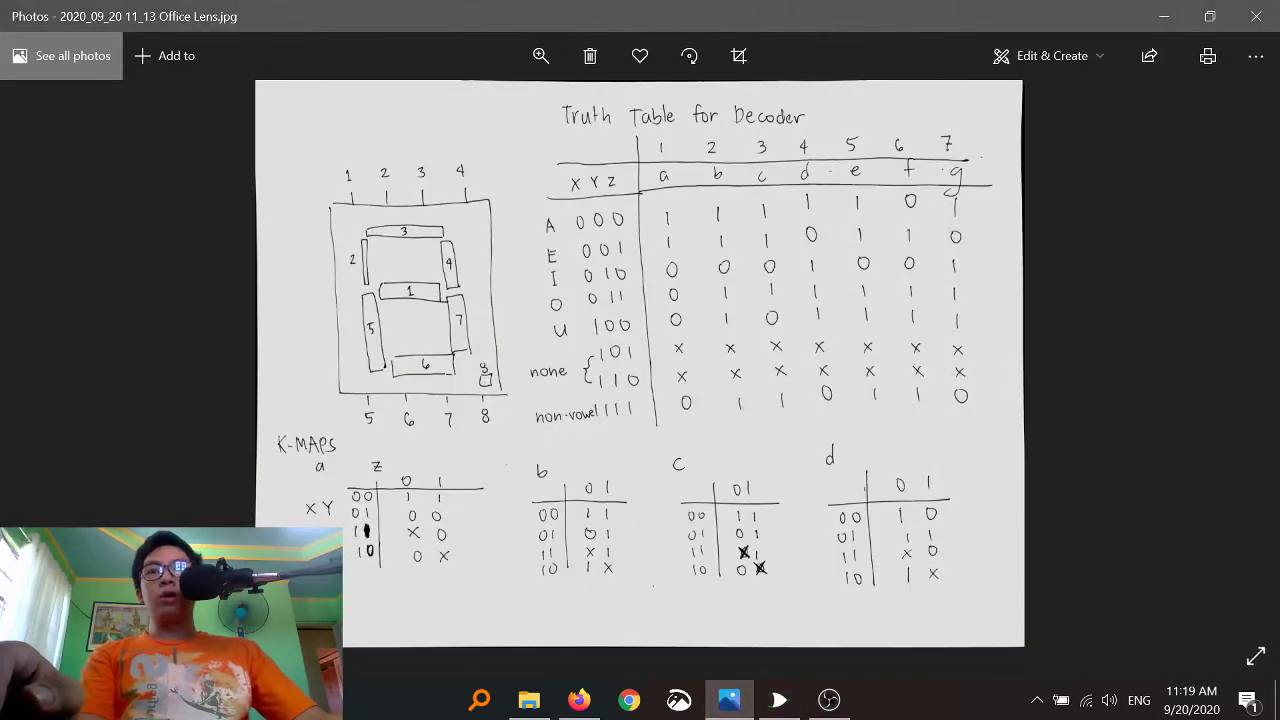
{"action": "scroll", "coordinate": [459, 248], "scroll_direction": "up", "scroll_amount": 5}
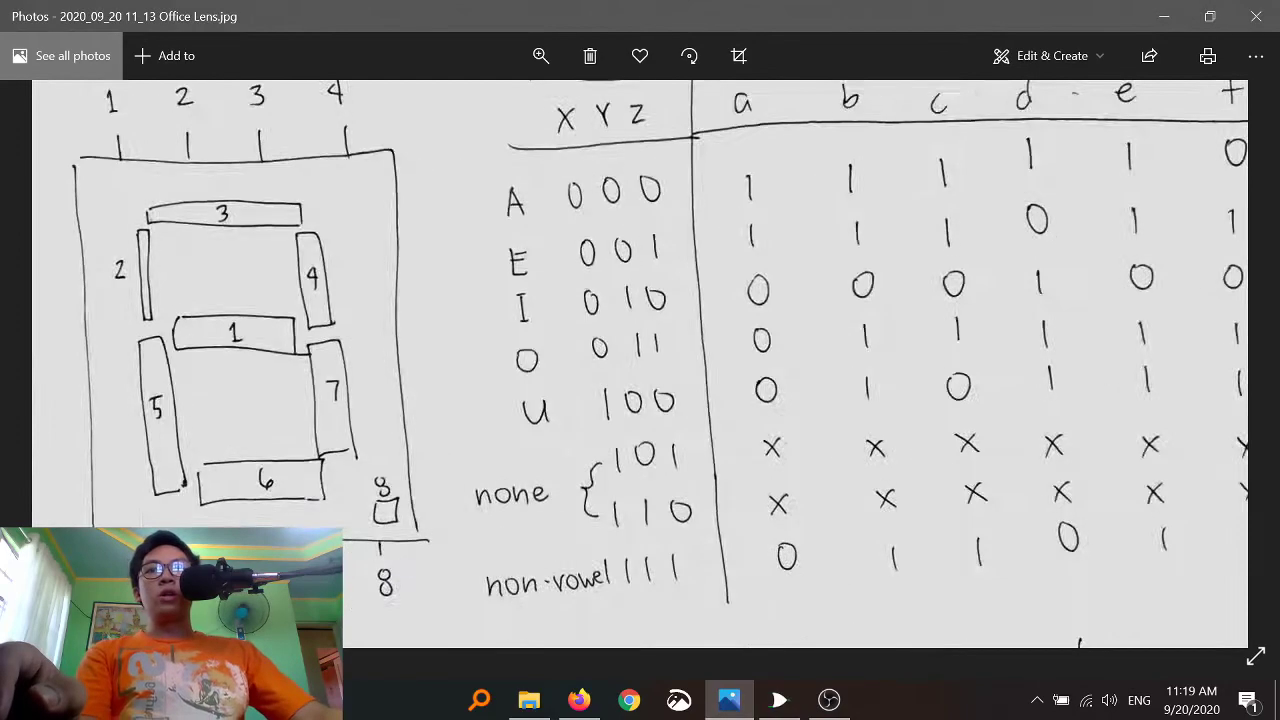
{"action": "left_click_drag", "start_coordinate": [459, 248], "coordinate": [457, 207]}
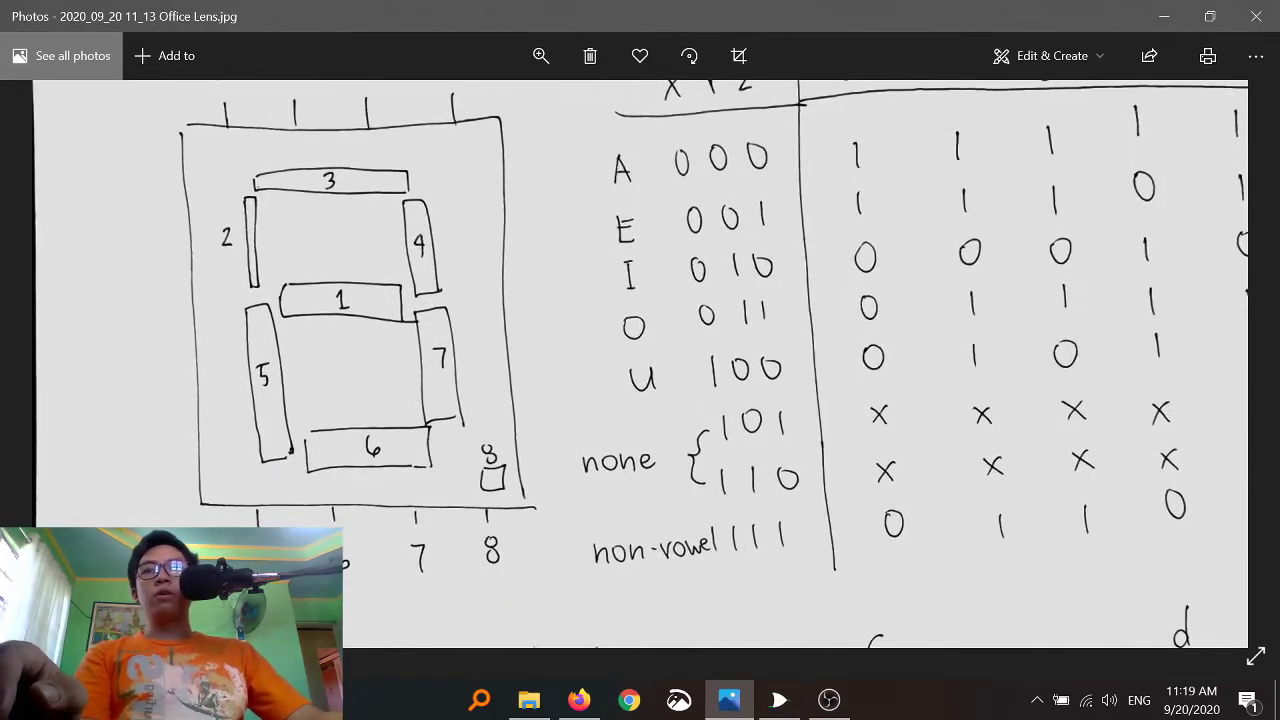
{"action": "scroll", "coordinate": [640, 364], "scroll_direction": "up", "scroll_amount": 2}
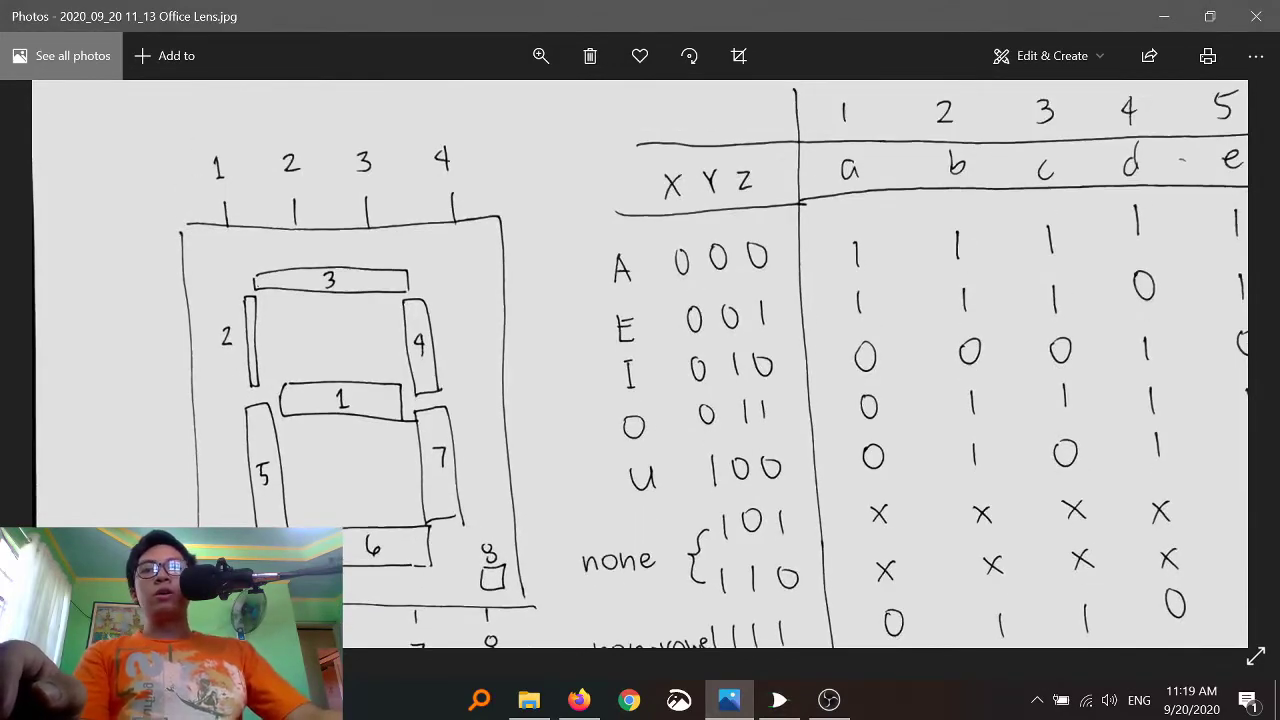
{"action": "scroll", "coordinate": [640, 364], "scroll_direction": "down", "scroll_amount": 1}
{"action": "scroll", "coordinate": [640, 364], "scroll_direction": "up", "scroll_amount": 1}
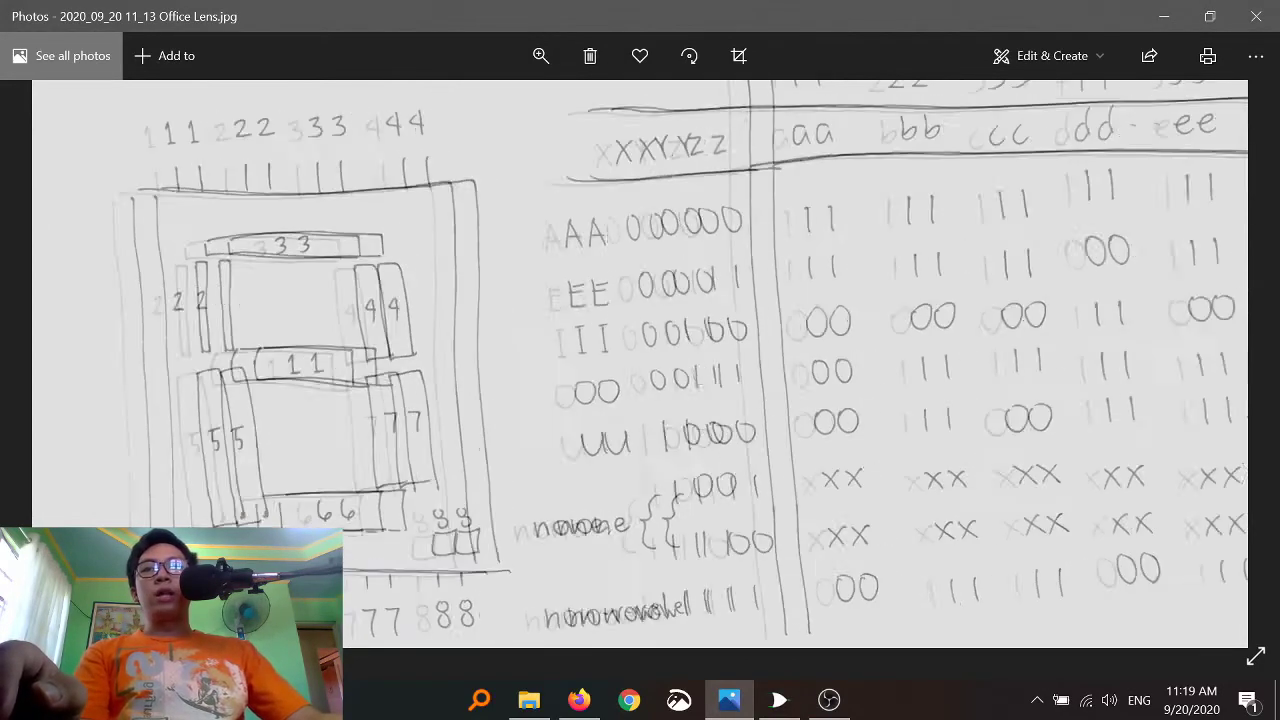
Step: Examine the a to g output columns of the decoder truth table alongside the numbered seven-segment diagram
{"action": "scroll", "coordinate": [640, 364], "scroll_direction": "right", "scroll_amount": 3}
{"action": "scroll", "coordinate": [640, 364], "scroll_direction": "up", "scroll_amount": 1}
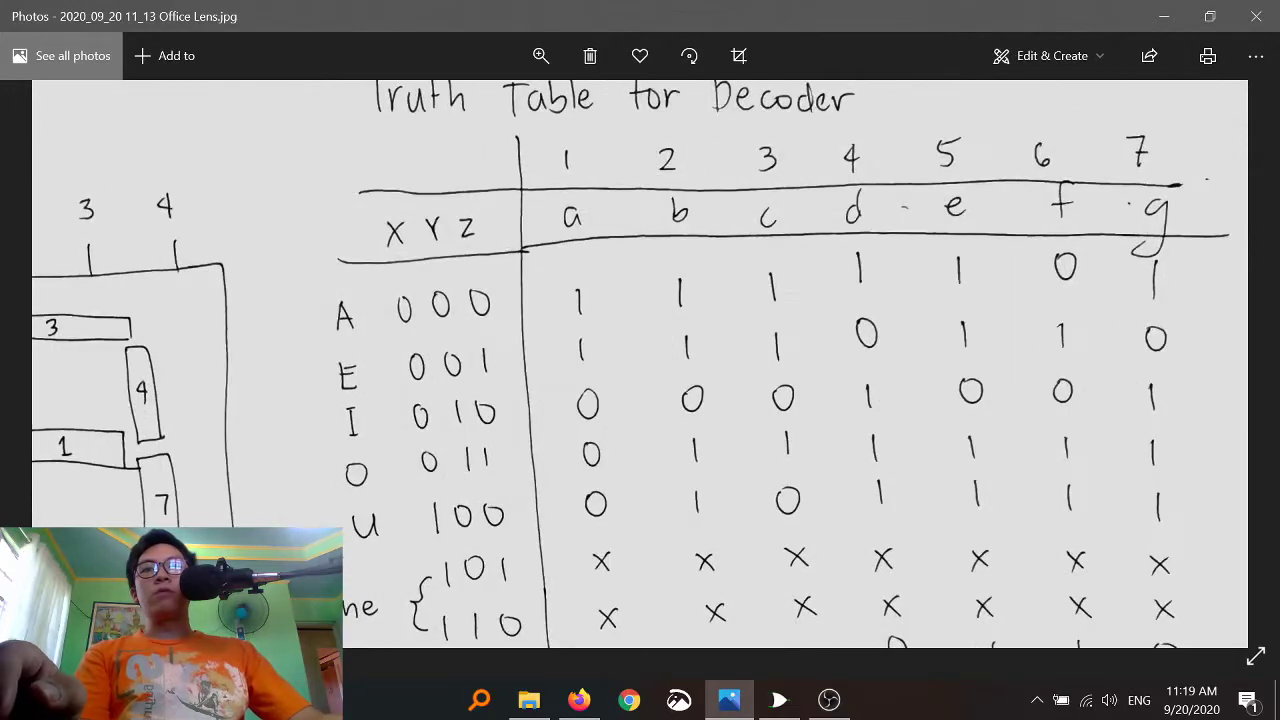
{"action": "scroll", "coordinate": [640, 364], "scroll_direction": "left", "scroll_amount": 1}
{"action": "scroll", "coordinate": [640, 364], "scroll_direction": "down", "scroll_amount": 1}
{"action": "scroll", "coordinate": [640, 364], "scroll_direction": "down", "scroll_amount": 1}
{"action": "scroll", "coordinate": [640, 364], "scroll_direction": "up", "scroll_amount": 1}
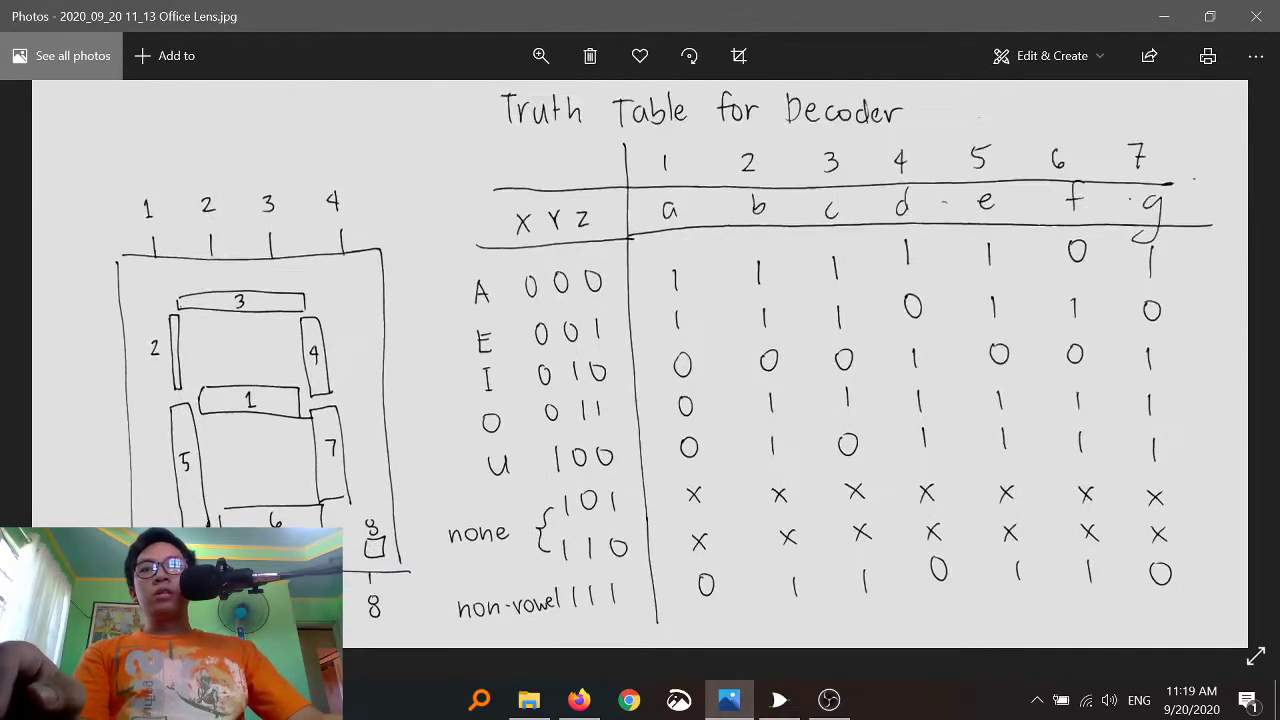
{"action": "scroll", "coordinate": [640, 364], "scroll_direction": "down", "scroll_amount": 2}
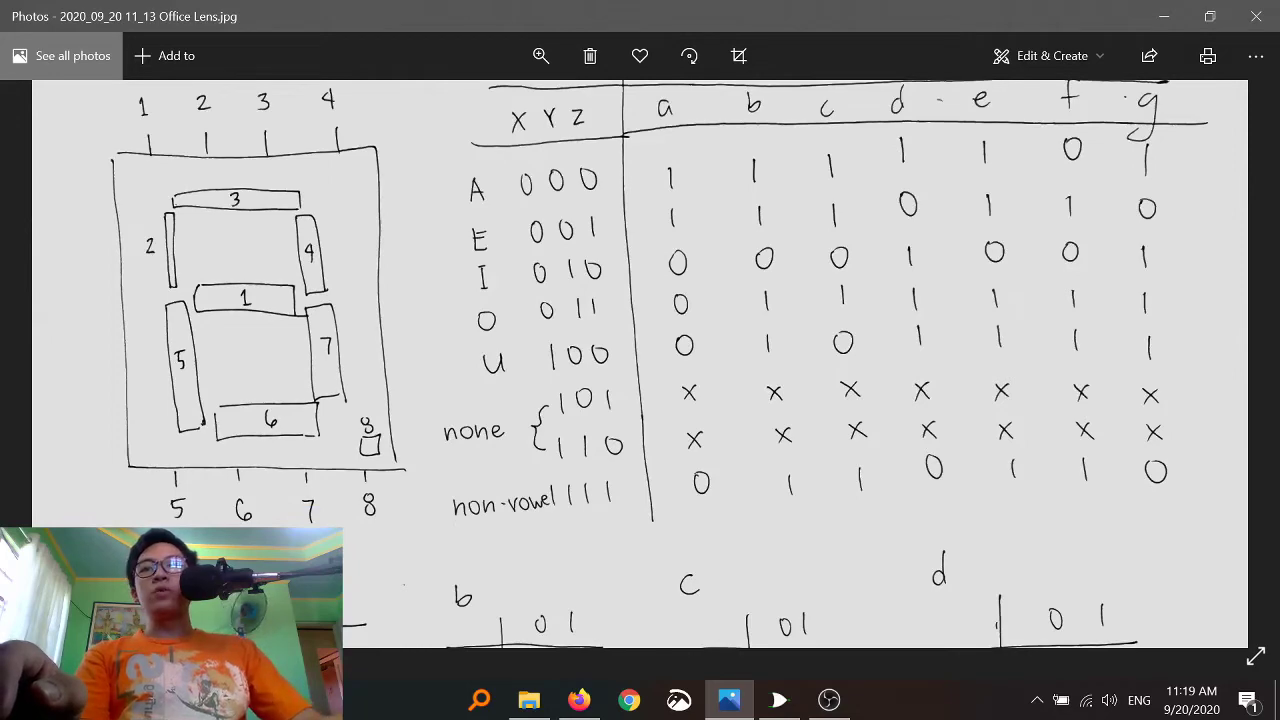
{"action": "scroll", "coordinate": [640, 364], "scroll_direction": "up", "scroll_amount": 1}
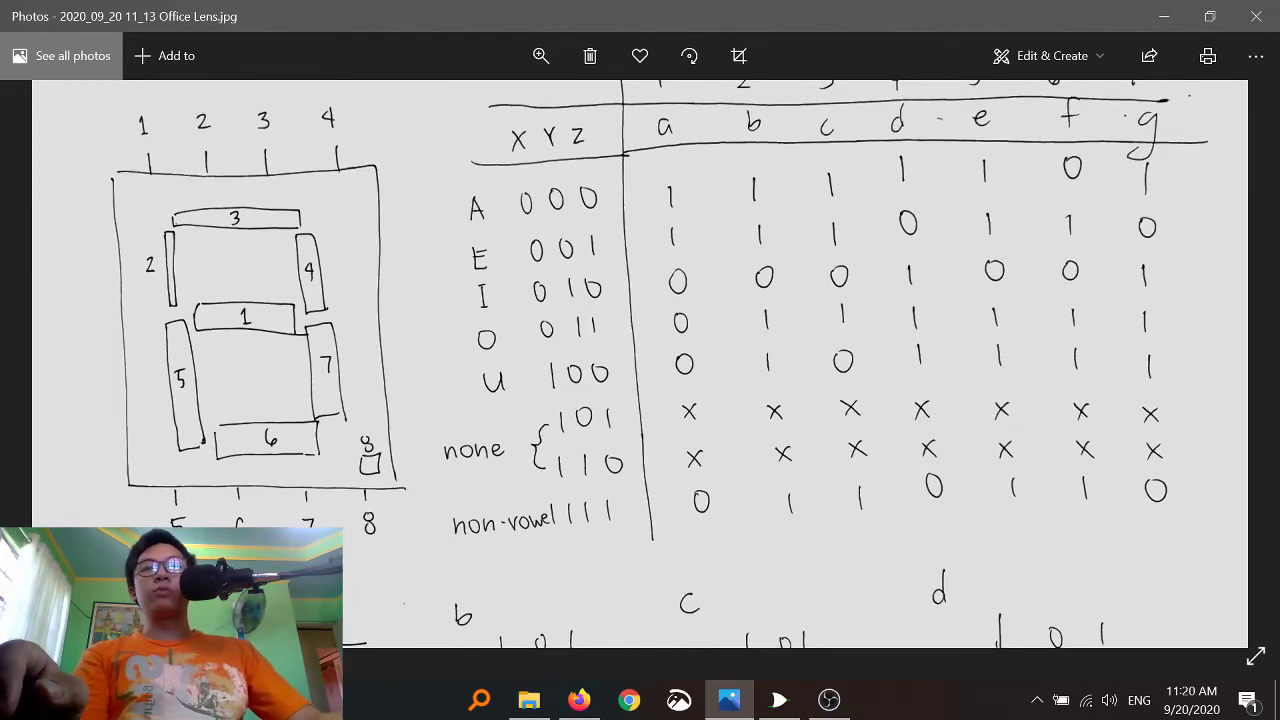
{"action": "scroll", "coordinate": [640, 364], "scroll_direction": "down", "scroll_amount": 3}
{"action": "scroll", "coordinate": [640, 364], "scroll_direction": "up", "scroll_amount": 2}
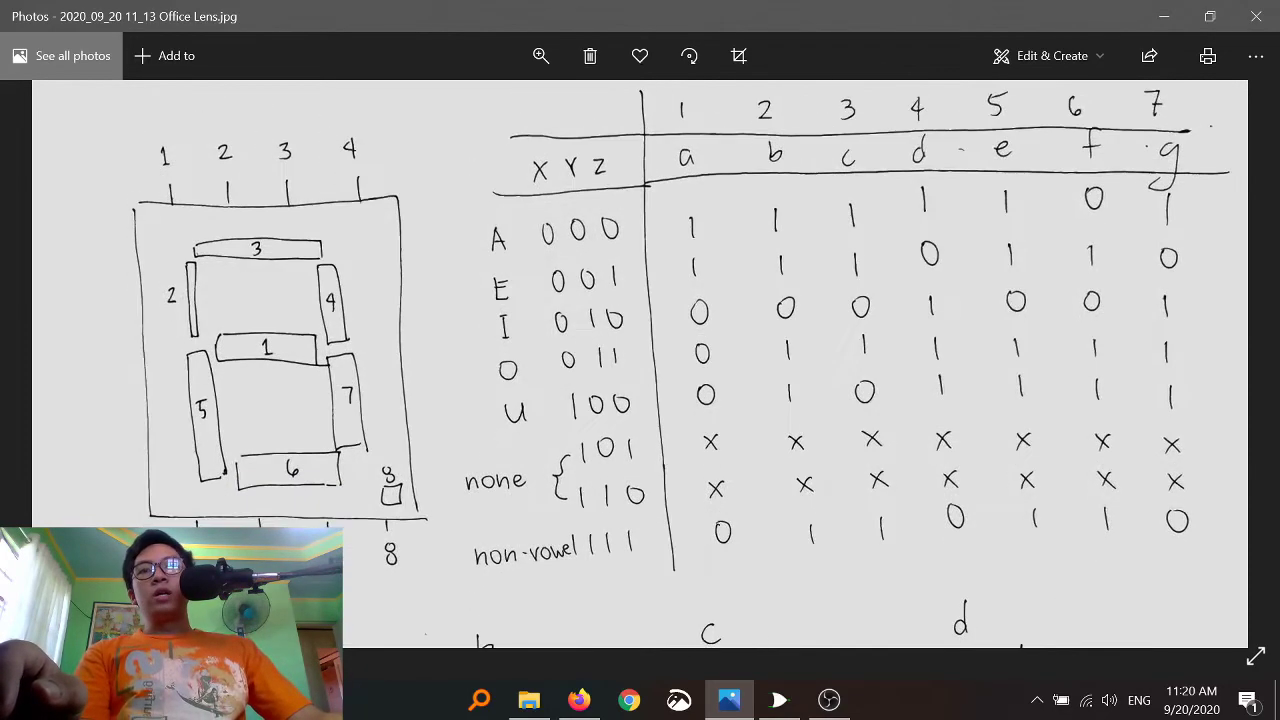
Step: Compare the vowel, unused and non-vowel rows of the decoder truth table with the display segments they drive
{"action": "scroll", "coordinate": [640, 364], "scroll_direction": "up", "scroll_amount": 3}
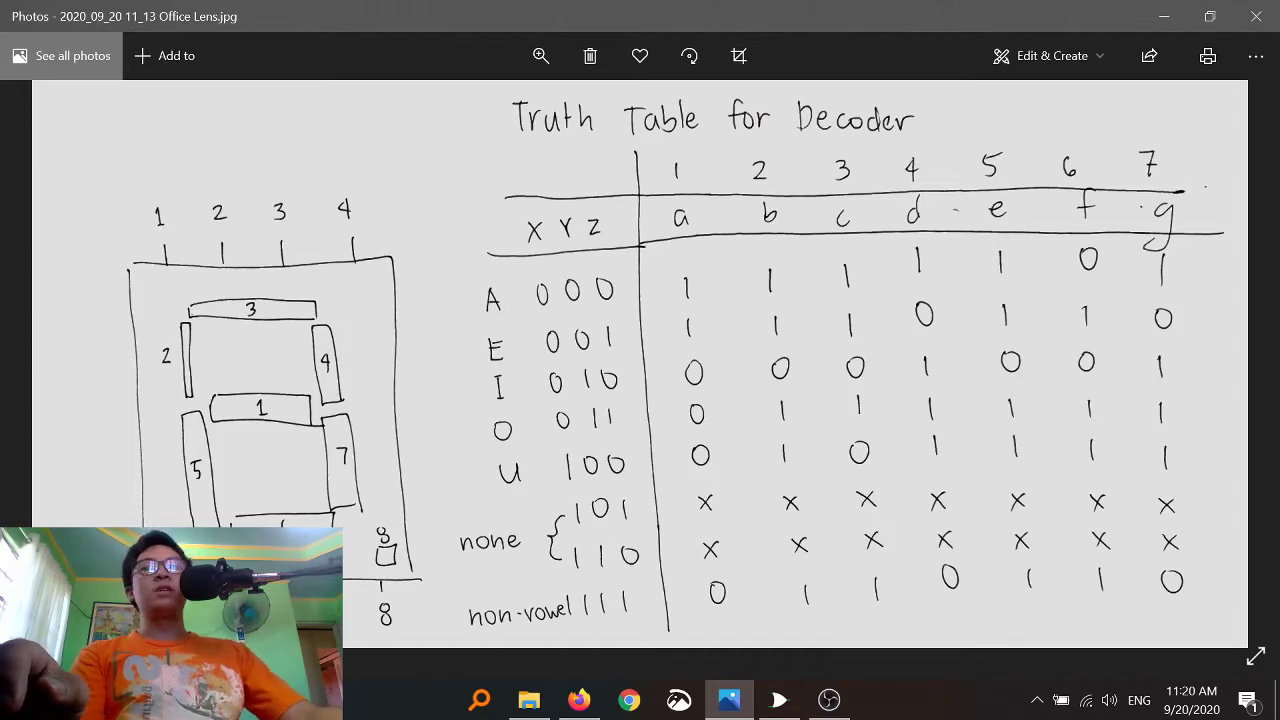
{"action": "left_click_drag", "start_coordinate": [640, 364], "coordinate": [611, 313]}
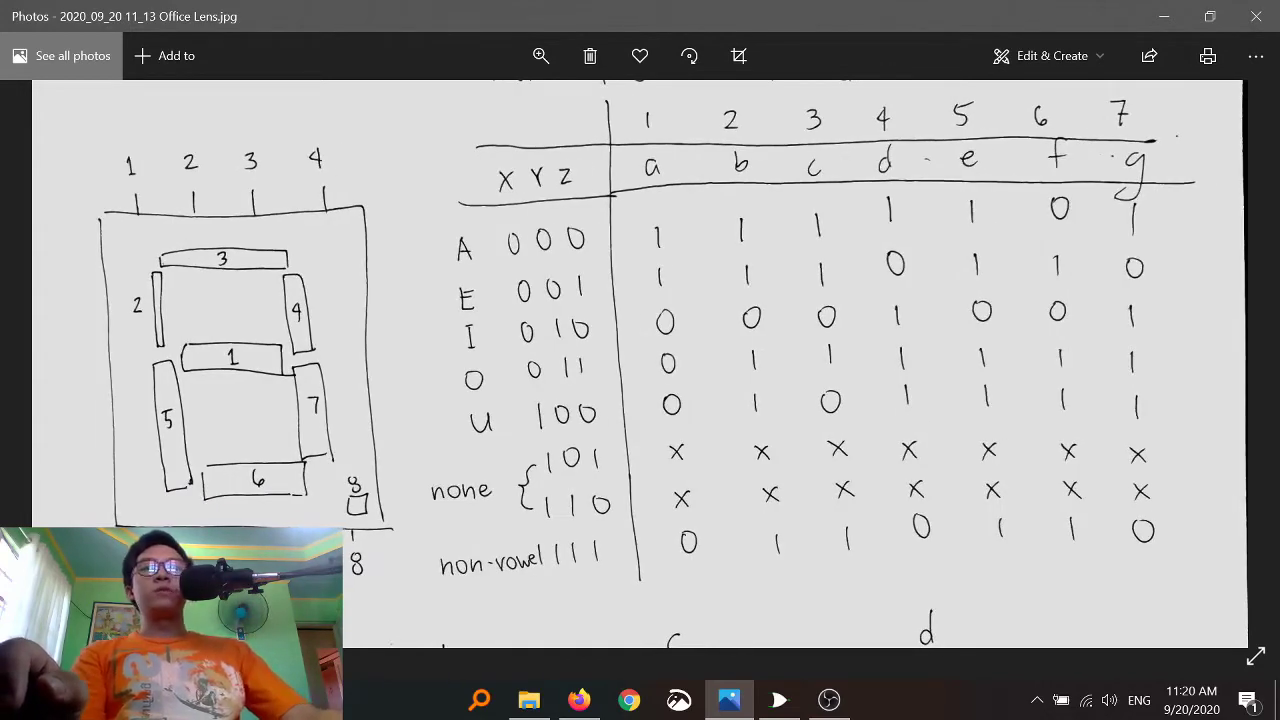
{"action": "left_click_drag", "start_coordinate": [611, 313], "coordinate": [654, 337]}
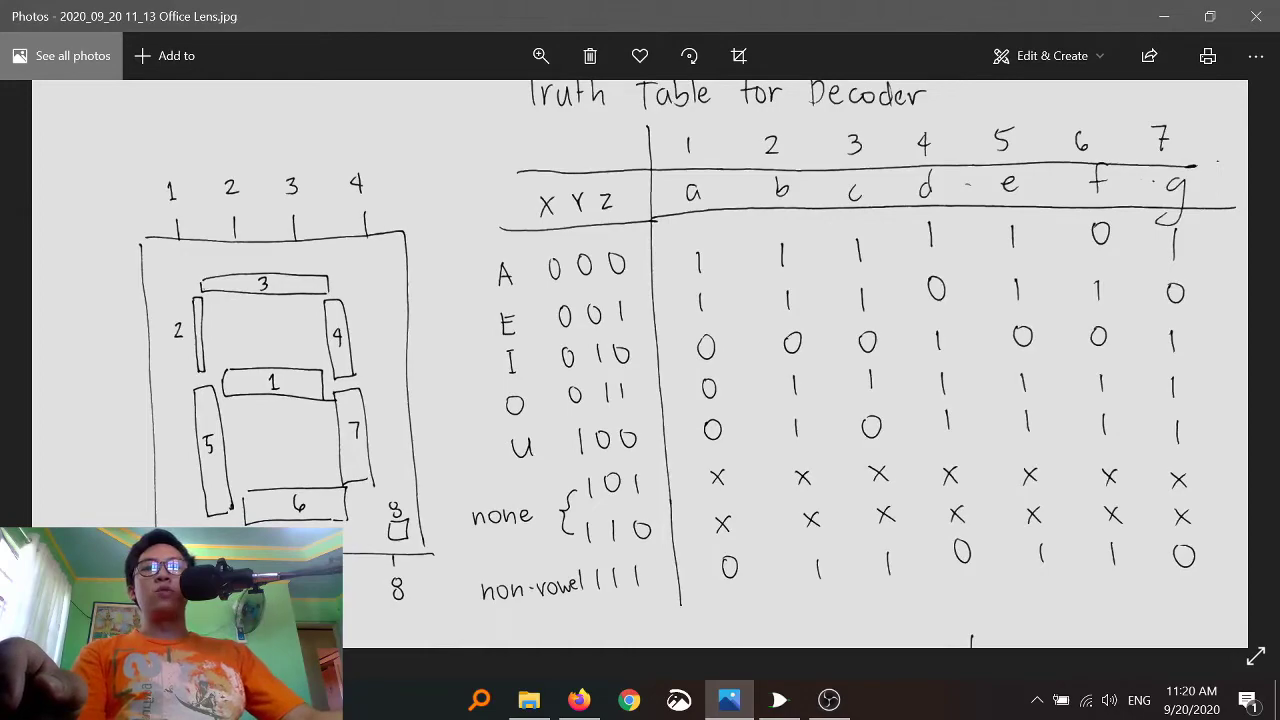
{"action": "left_click_drag", "start_coordinate": [654, 337], "coordinate": [628, 313]}
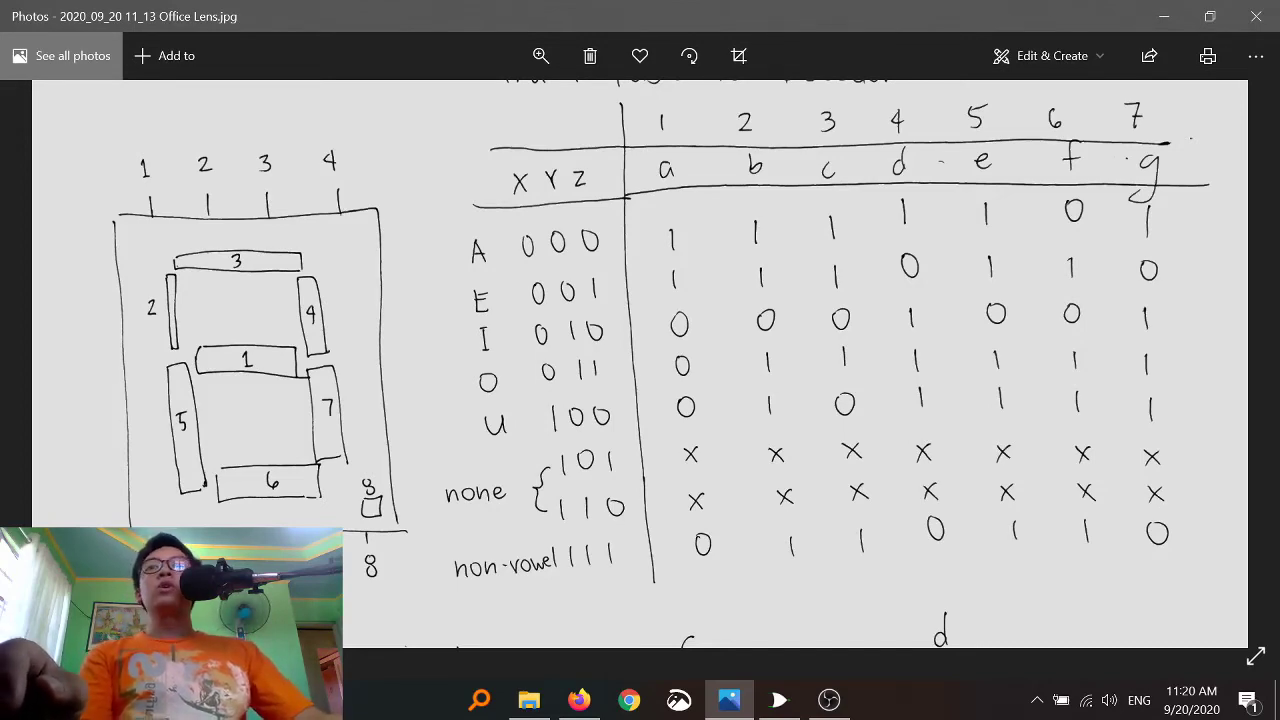
{"action": "left_click_drag", "start_coordinate": [640, 360], "coordinate": [628, 307]}
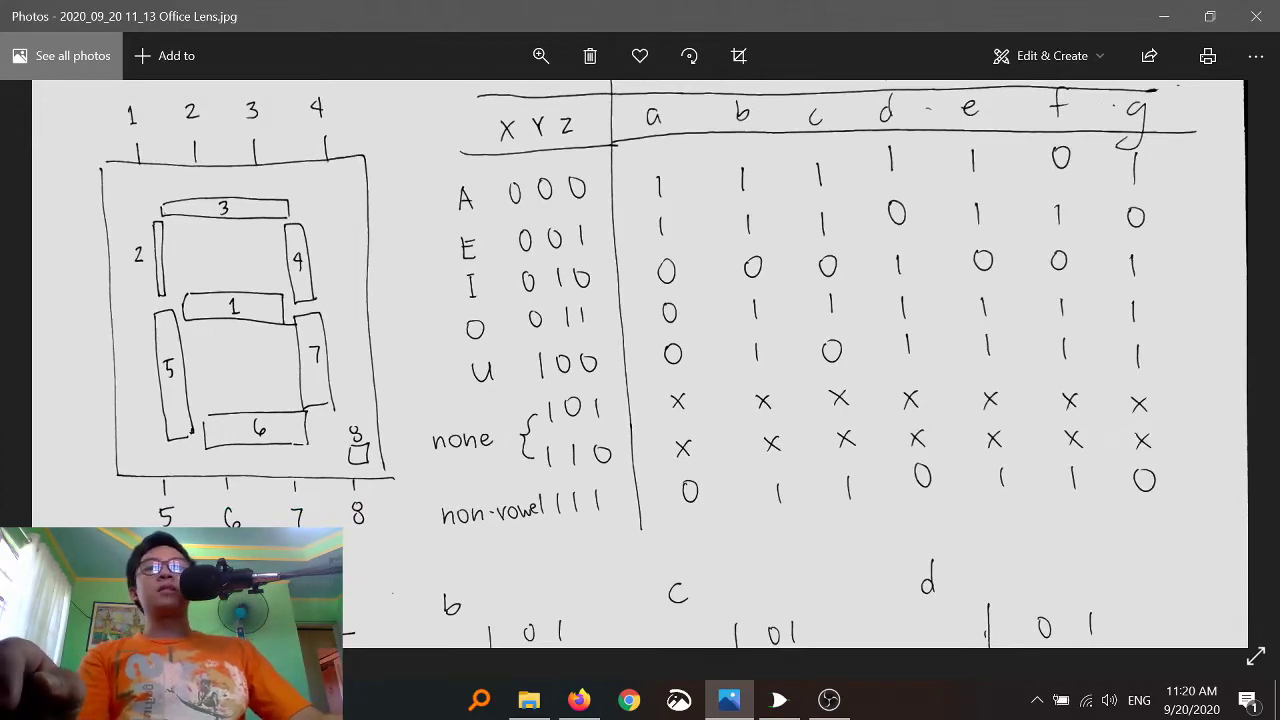
{"action": "left_click_drag", "start_coordinate": [640, 360], "coordinate": [638, 389]}
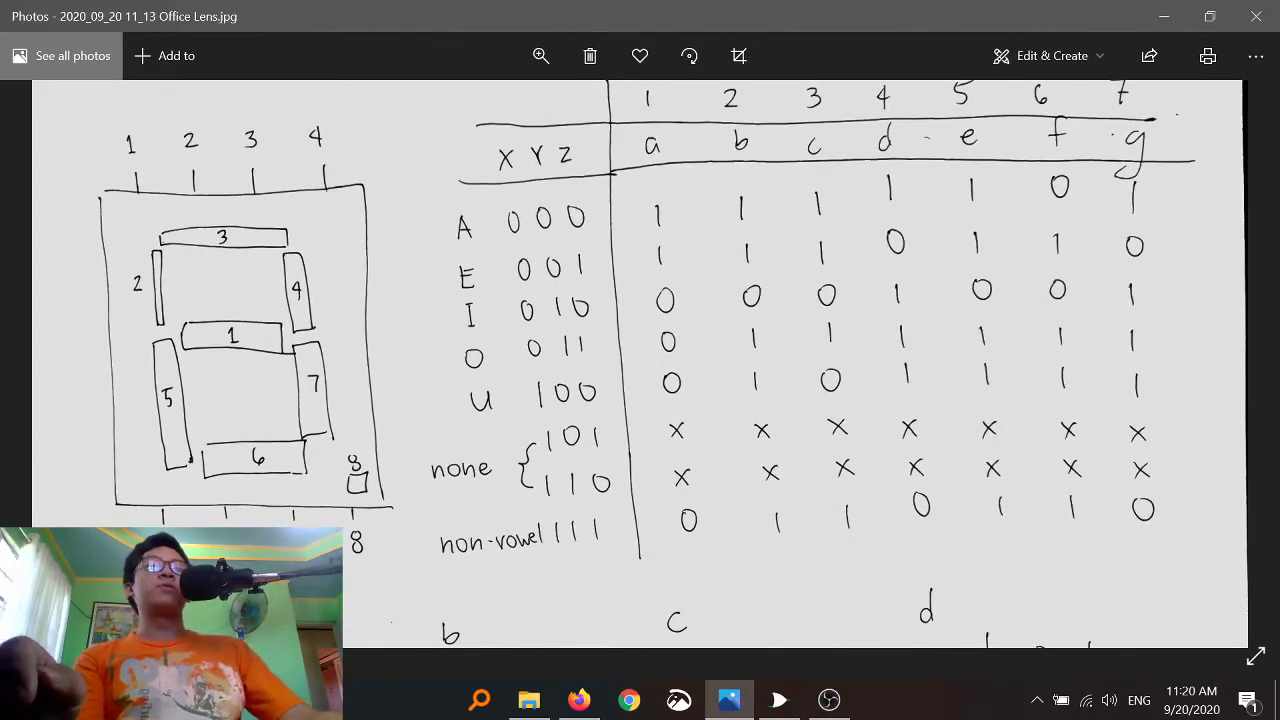
Step: View the e, f and g K-maps in the next photo, 2020_09_20 11_14 Office Lens.jpg
{"action": "left_click_drag", "start_coordinate": [638, 389], "coordinate": [718, 205]}
{"action": "key", "text": "ctrl+0"}
{"action": "key", "text": "Right"}
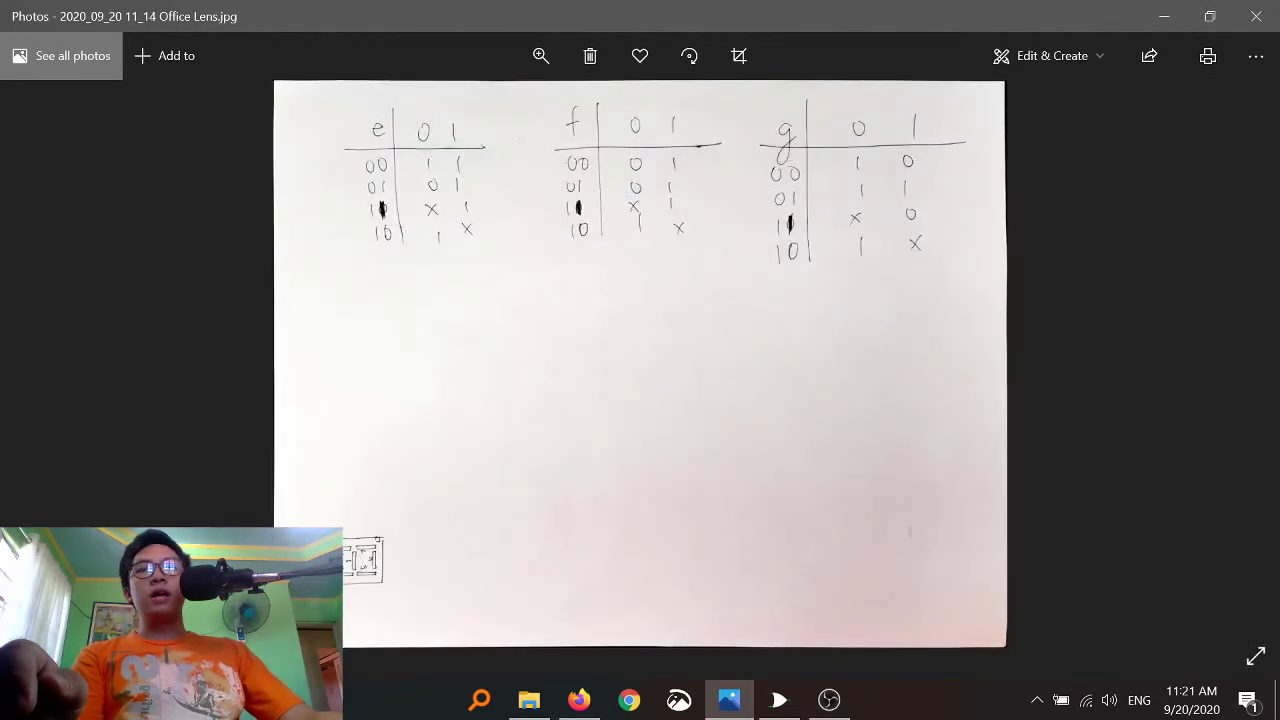
{"action": "key", "text": "ctrl+plus"}
{"action": "key", "text": "ctrl+0"}
Step: Return to the decoder truth table photo and enlarge the a, b, c and d K-maps
{"action": "key", "text": "Left"}
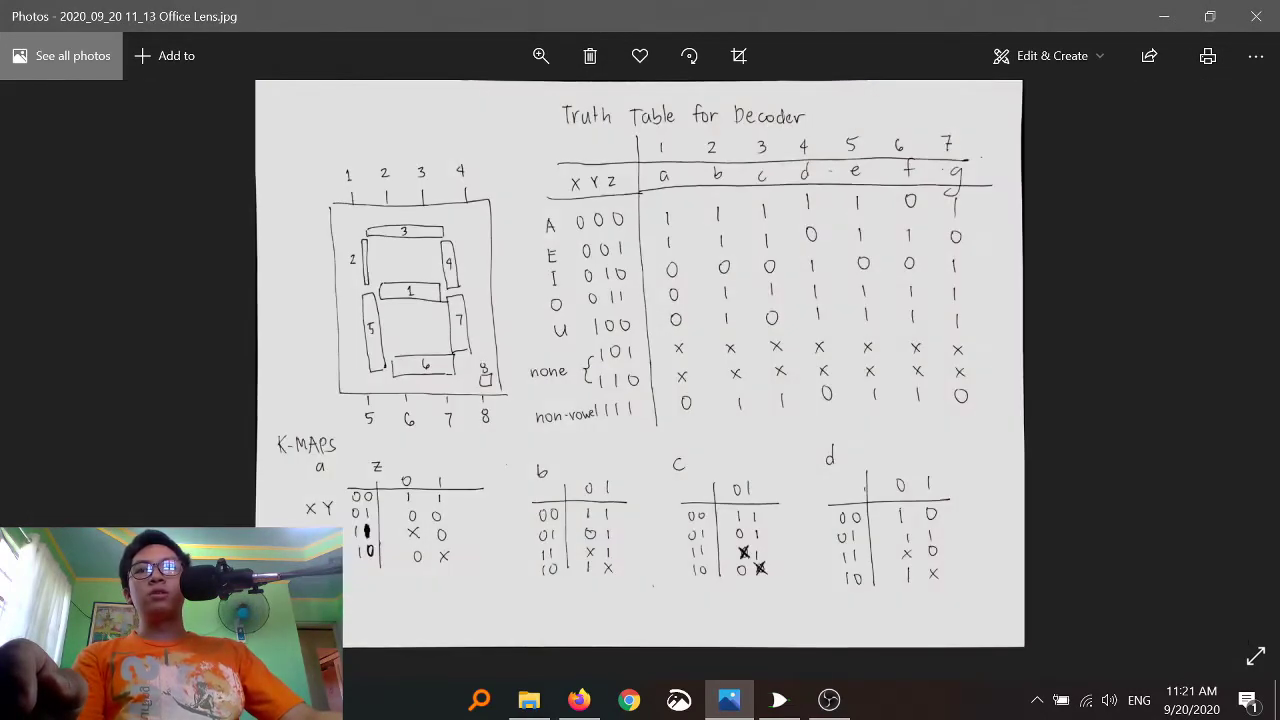
{"action": "key", "text": "ctrl+plus"}
{"action": "left_click_drag", "start_coordinate": [600, 400], "coordinate": [673, 236]}
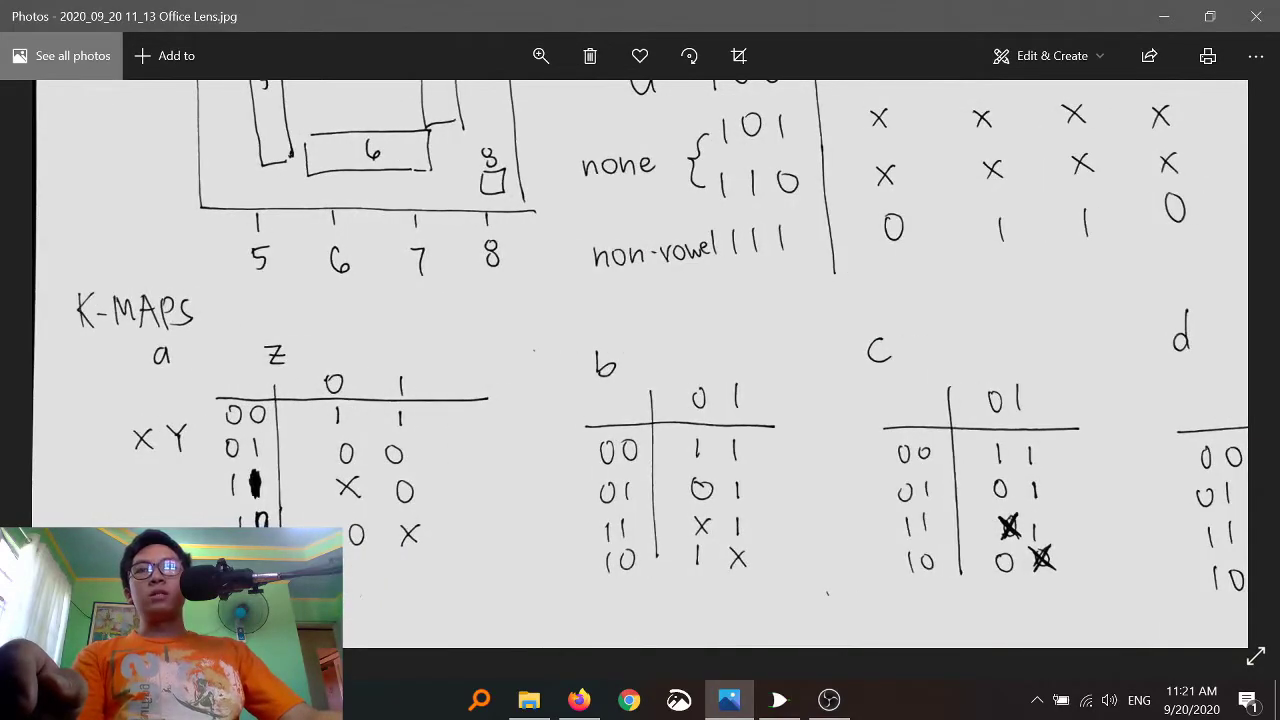
Step: Place the decoder truth table photo side by side with Logisim's decoder circuit and enlarge the photo
{"action": "key", "text": "super+Left"}
{"action": "key", "text": "Return"}
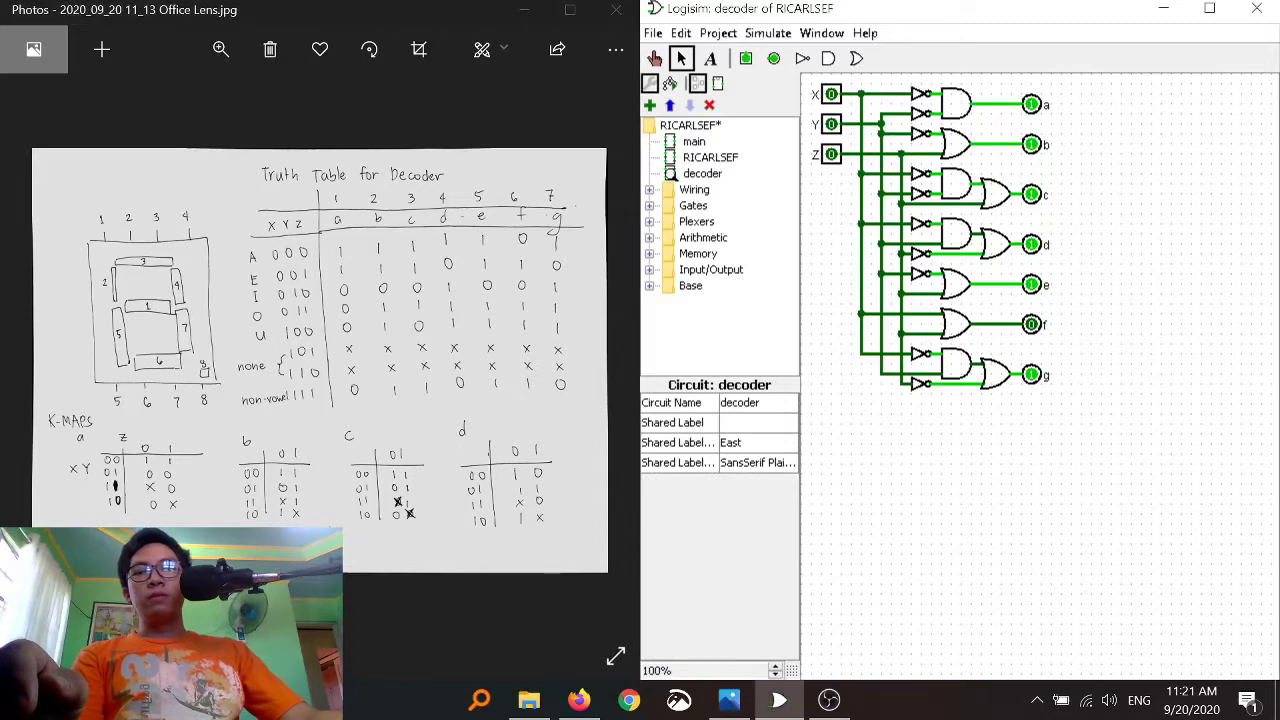
{"action": "key", "text": "alt+Tab"}
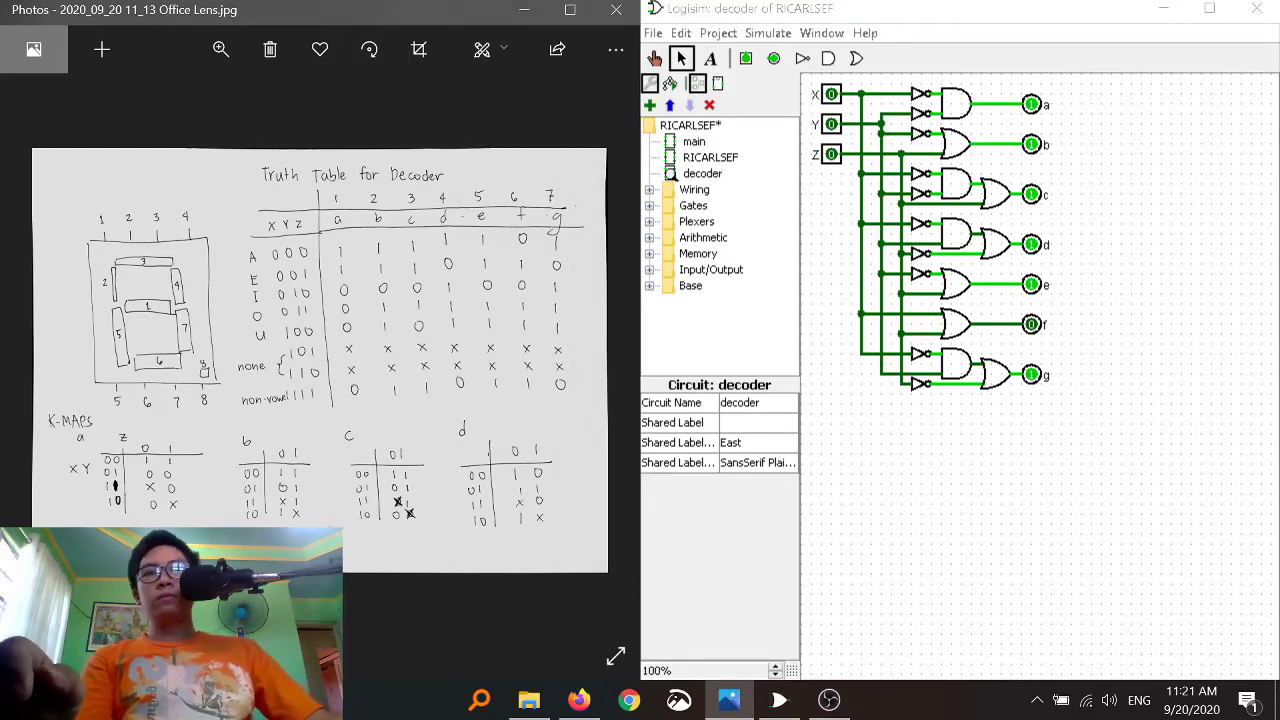
{"action": "scroll", "coordinate": [409, 411], "scroll_direction": "up", "scroll_amount": 5}
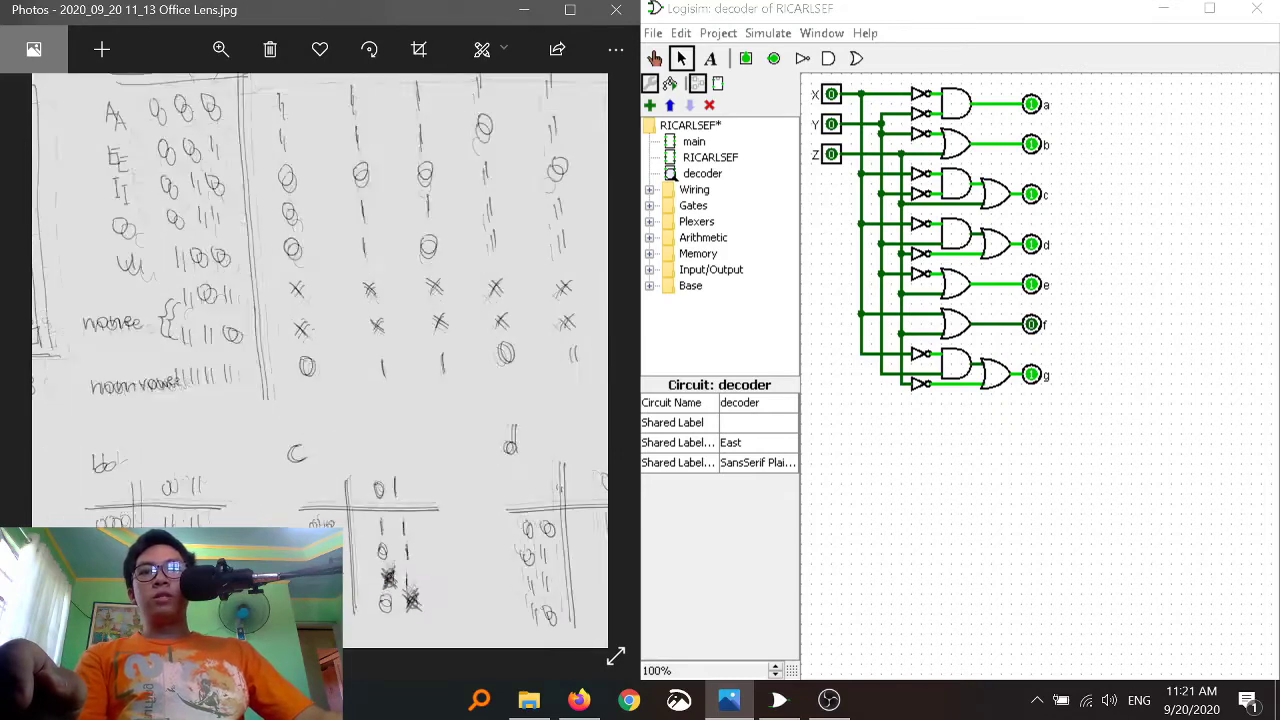
Step: Compare the c and d K-maps, plus the e, f and g K-maps in the next photo, with the matching decoder circuit outputs
{"action": "scroll", "coordinate": [409, 411], "scroll_direction": "down", "scroll_amount": 1}
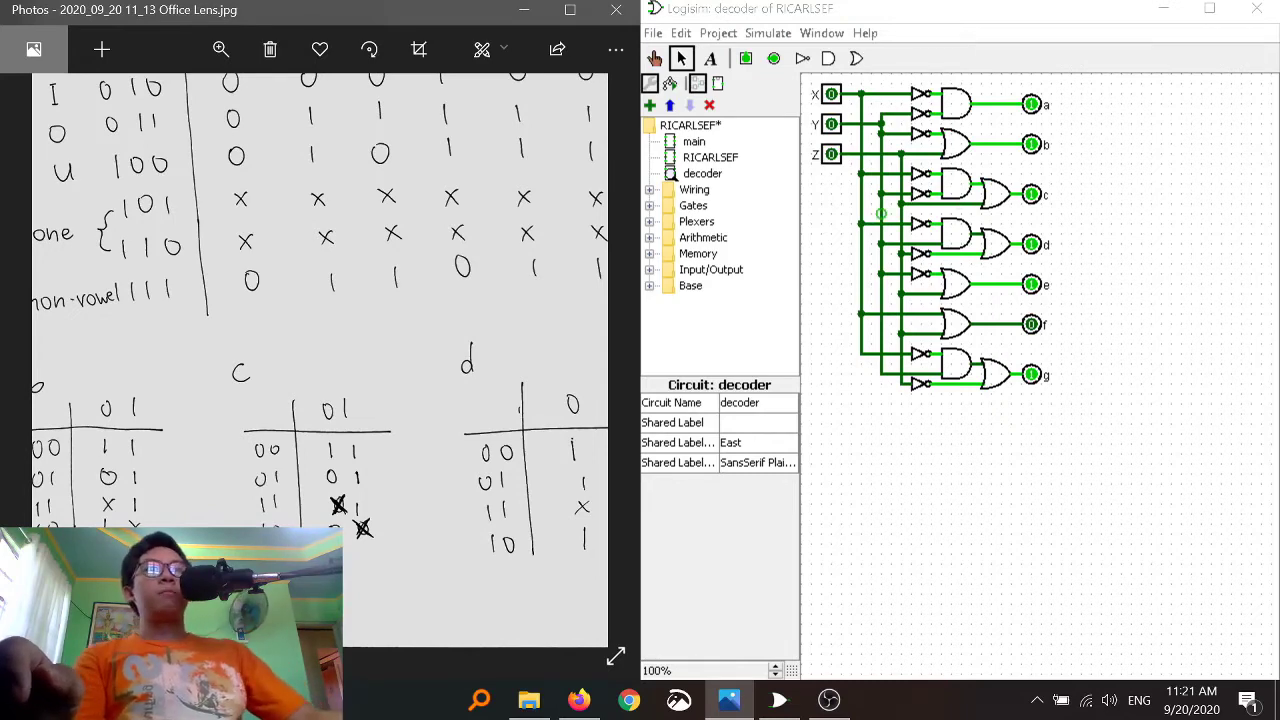
{"action": "left_click_drag", "start_coordinate": [409, 411], "coordinate": [278, 397]}
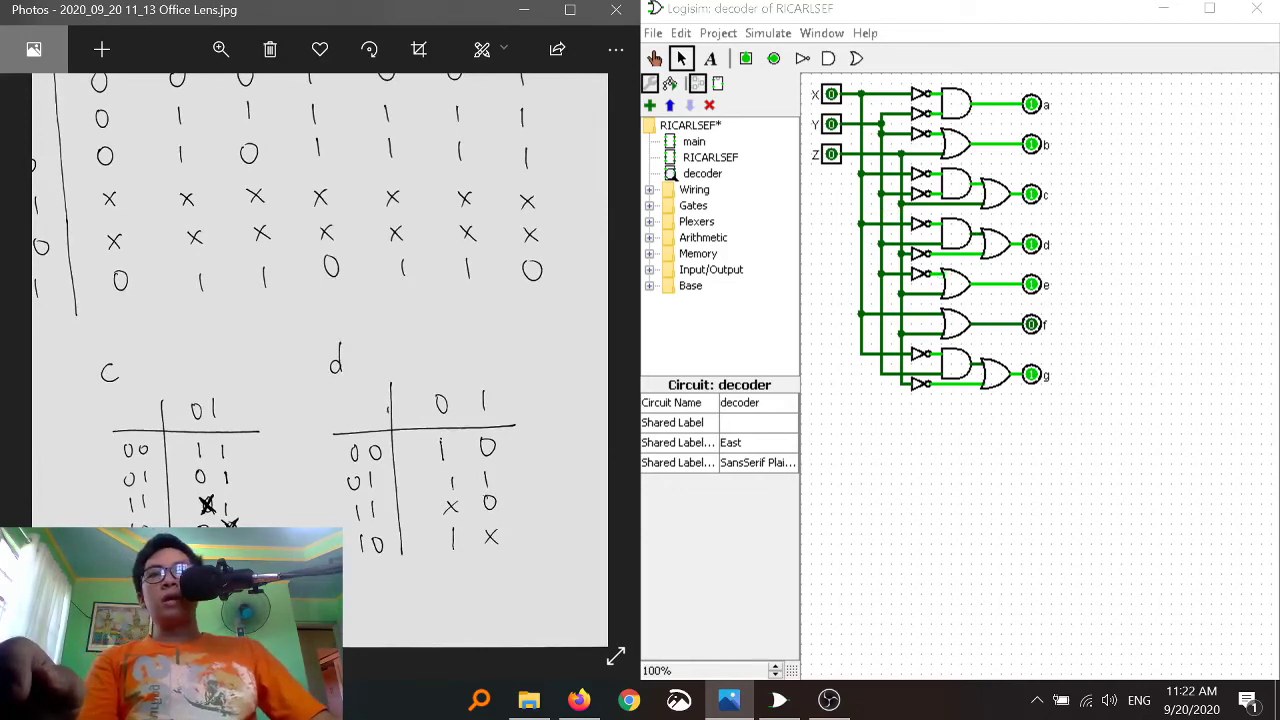
{"action": "key", "text": "Right"}
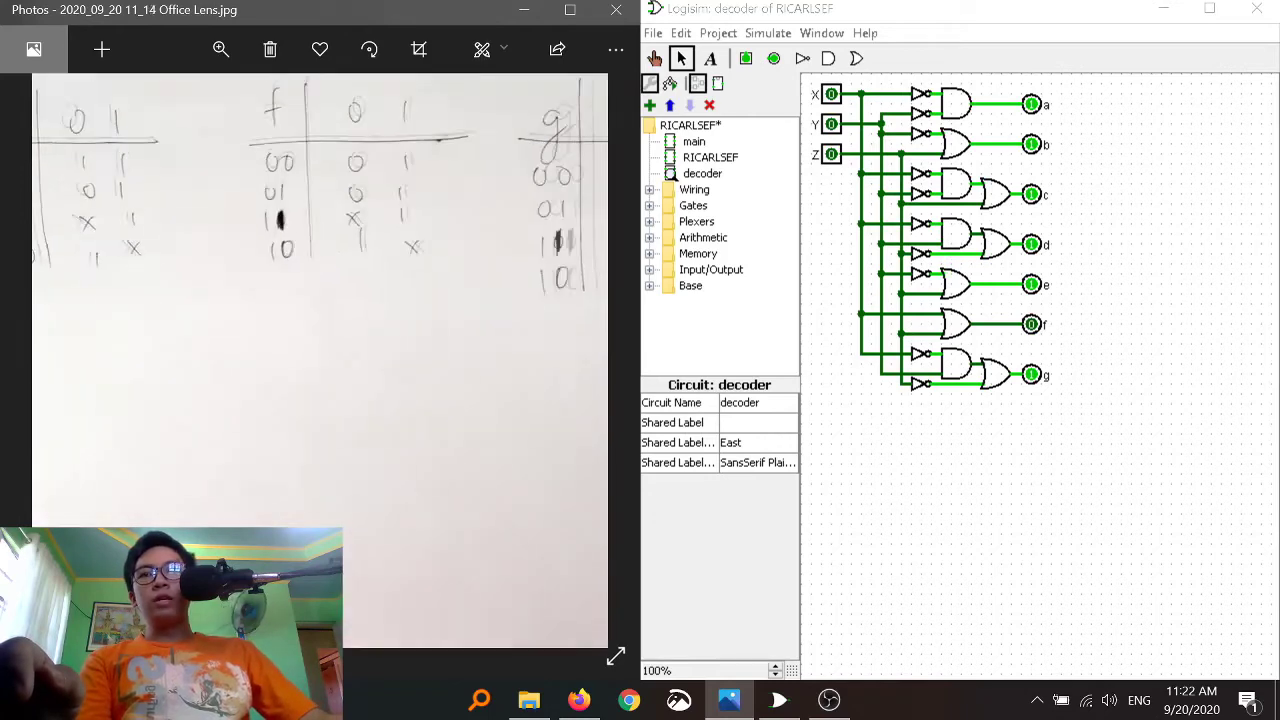
{"action": "left_click_drag", "start_coordinate": [290, 360], "coordinate": [400, 380]}
{"action": "mouse_move", "coordinate": [320, 360]}
{"action": "left_mouse_down"}
{"action": "mouse_move", "coordinate": [385, 372]}
{"action": "mouse_move", "coordinate": [330, 370]}
{"action": "left_mouse_up"}
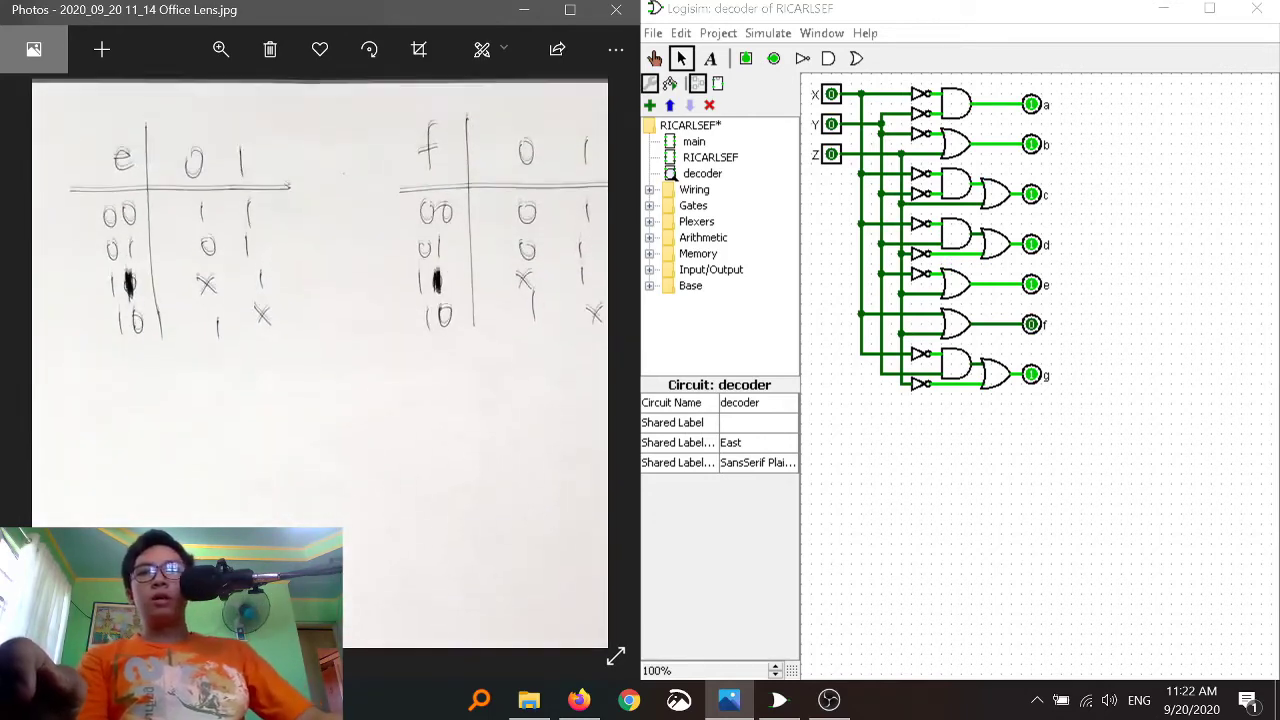
{"action": "left_click_drag", "start_coordinate": [470, 320], "coordinate": [170, 430]}
{"action": "left_click_drag", "start_coordinate": [300, 360], "coordinate": [338, 362]}
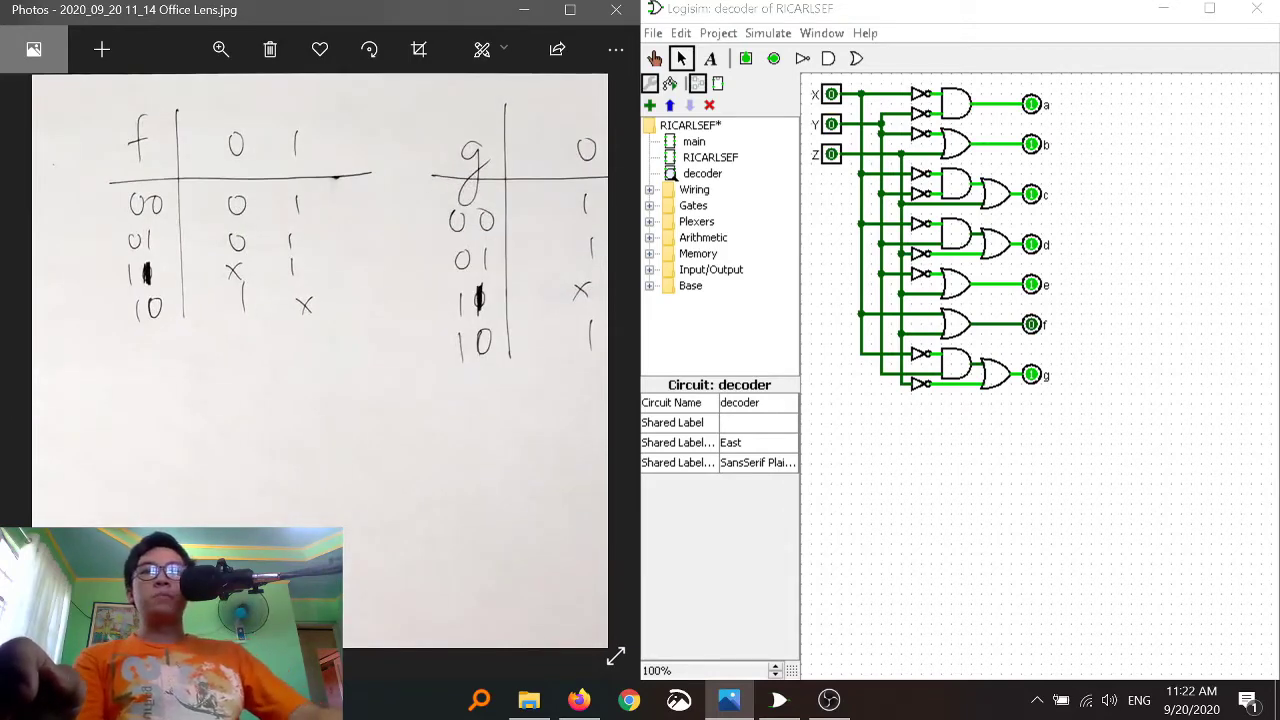
{"action": "left_click_drag", "start_coordinate": [470, 330], "coordinate": [355, 345]}
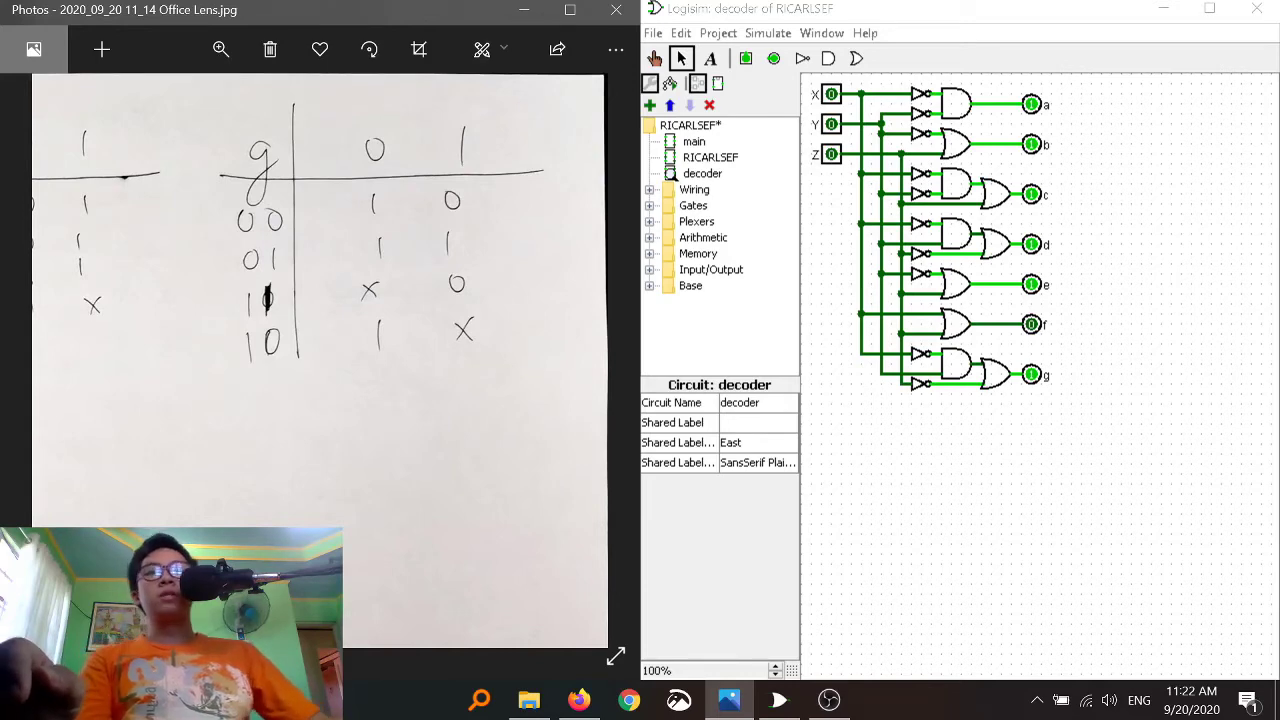
Step: Return to the full decoder truth table photo and open the RICARLSEF circuit in Logisim
{"action": "scroll", "coordinate": [360, 345], "scroll_direction": "down", "scroll_amount": 3}
{"action": "key", "text": "Left"}
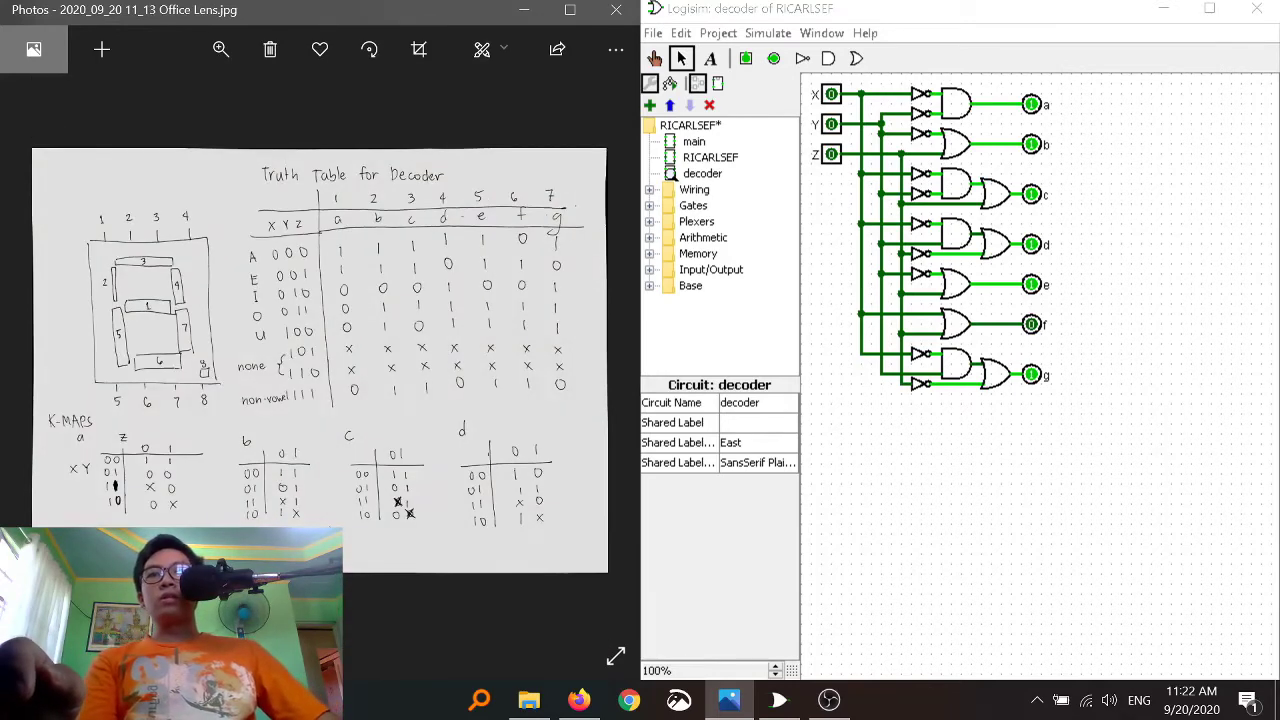
{"action": "double_click", "coordinate": [710, 157]}
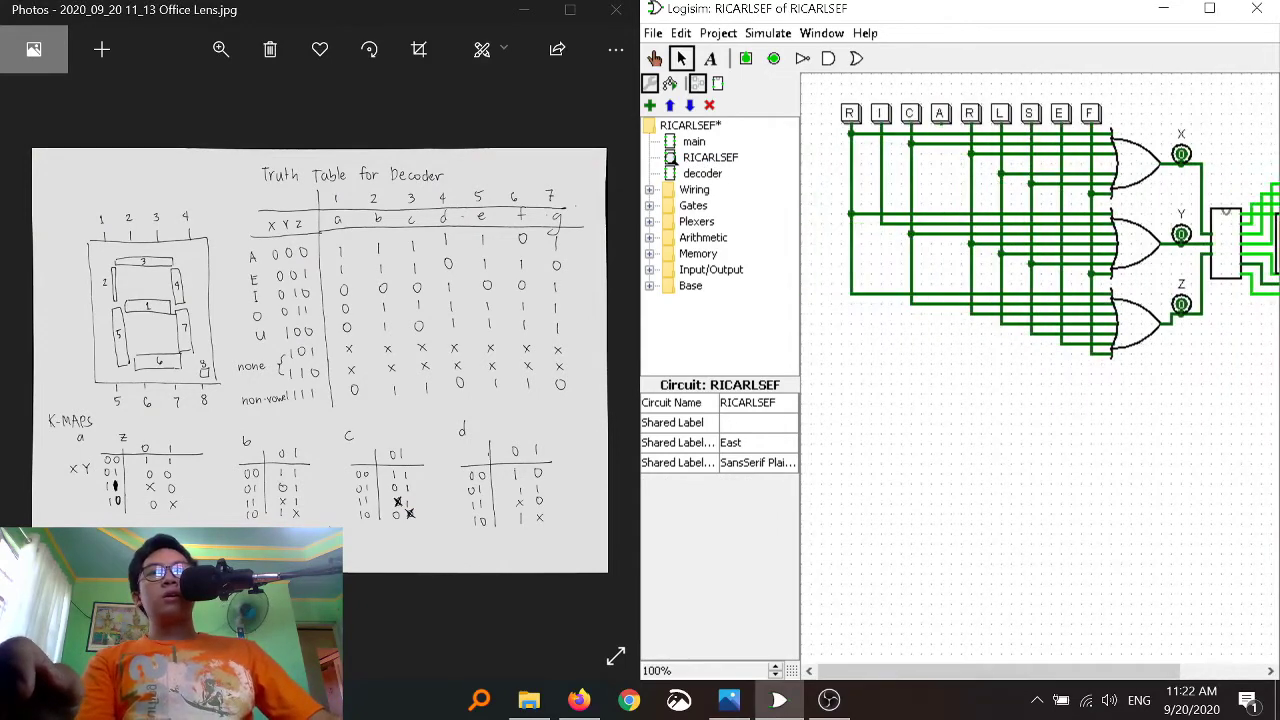
{"action": "left_click", "coordinate": [652, 33]}
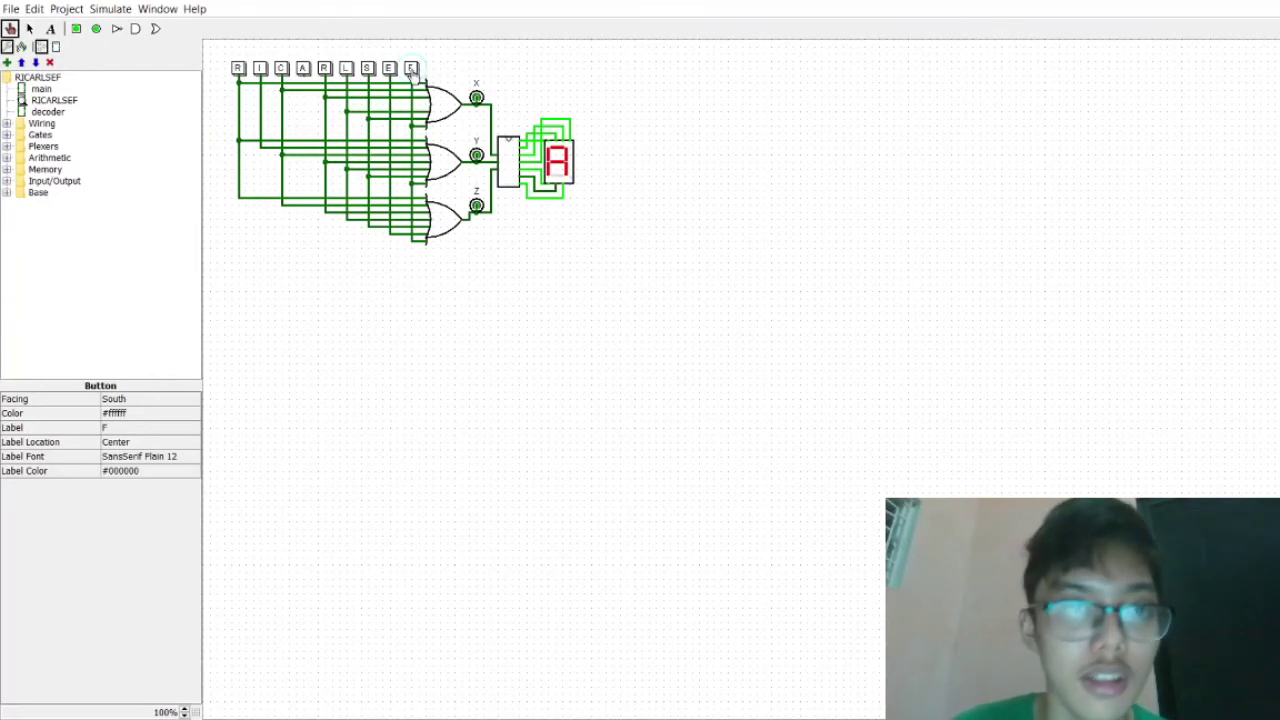
Step: Test the F, E, S and L letter inputs one at a time, checking the X, Y, Z outputs and the seven-segment display
{"action": "left_click", "coordinate": [411, 70]}
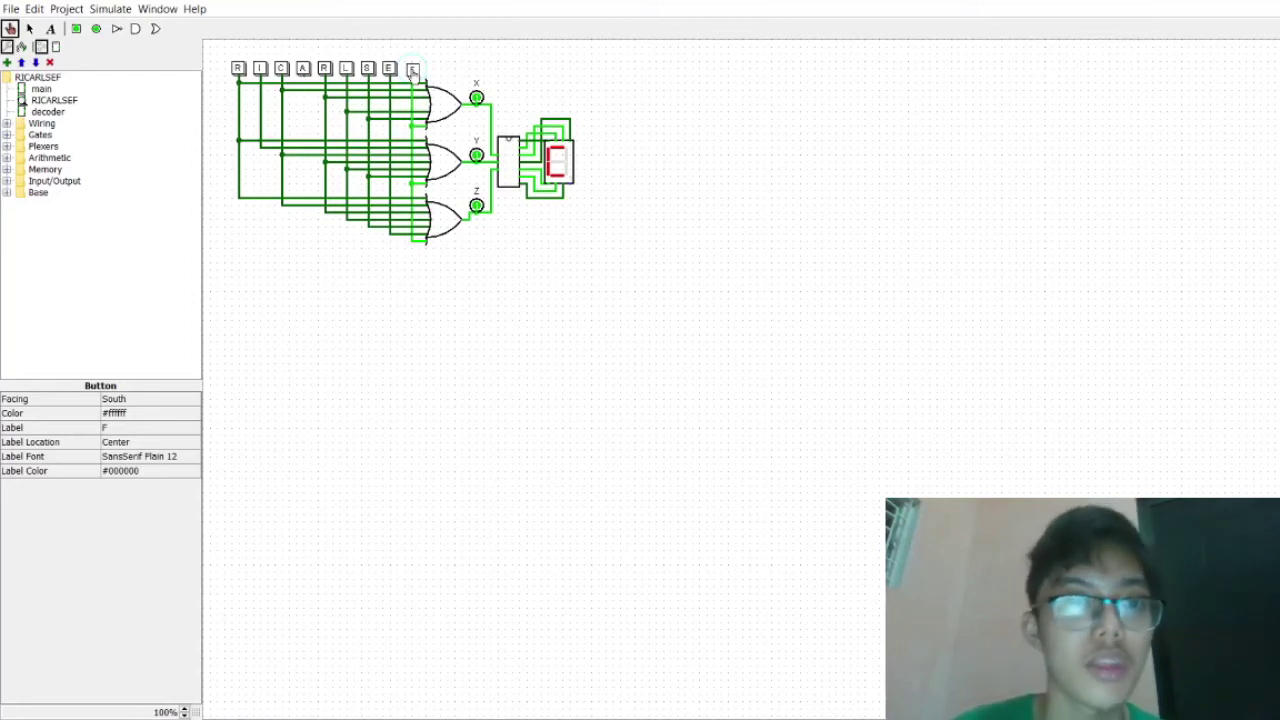
{"action": "left_click", "coordinate": [412, 72]}
{"action": "left_click", "coordinate": [390, 70]}
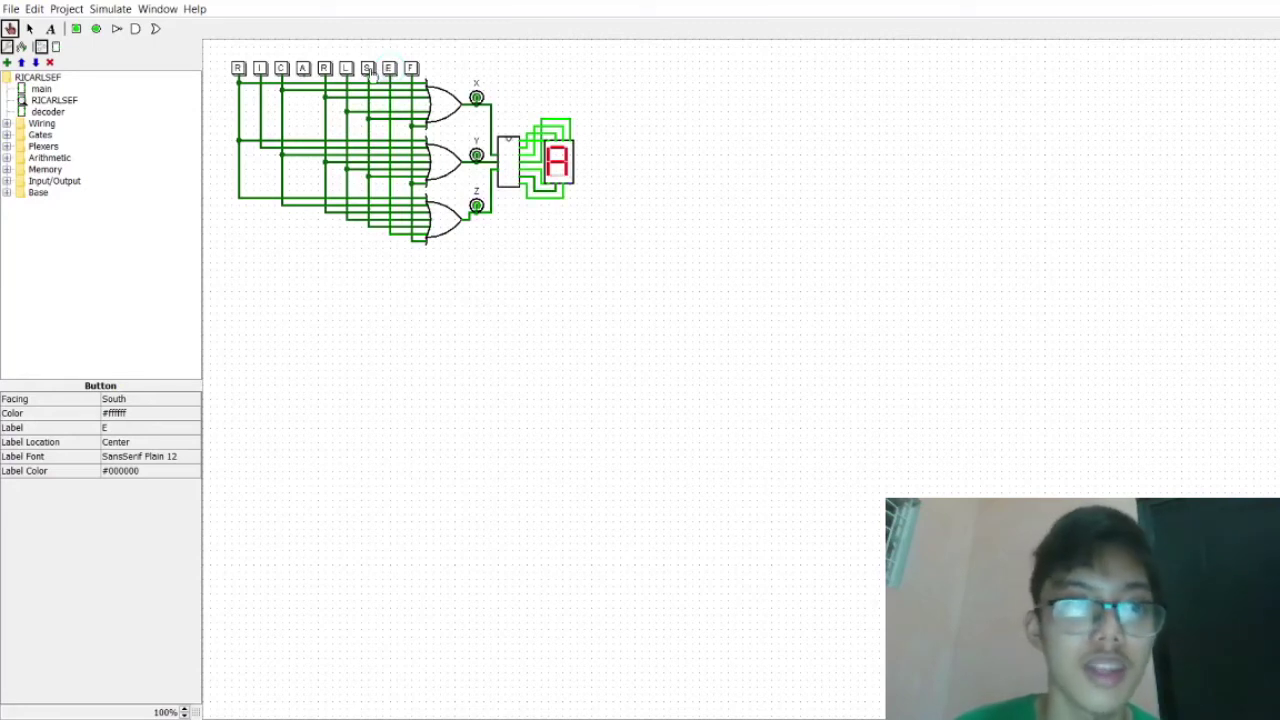
{"action": "left_click", "coordinate": [369, 70]}
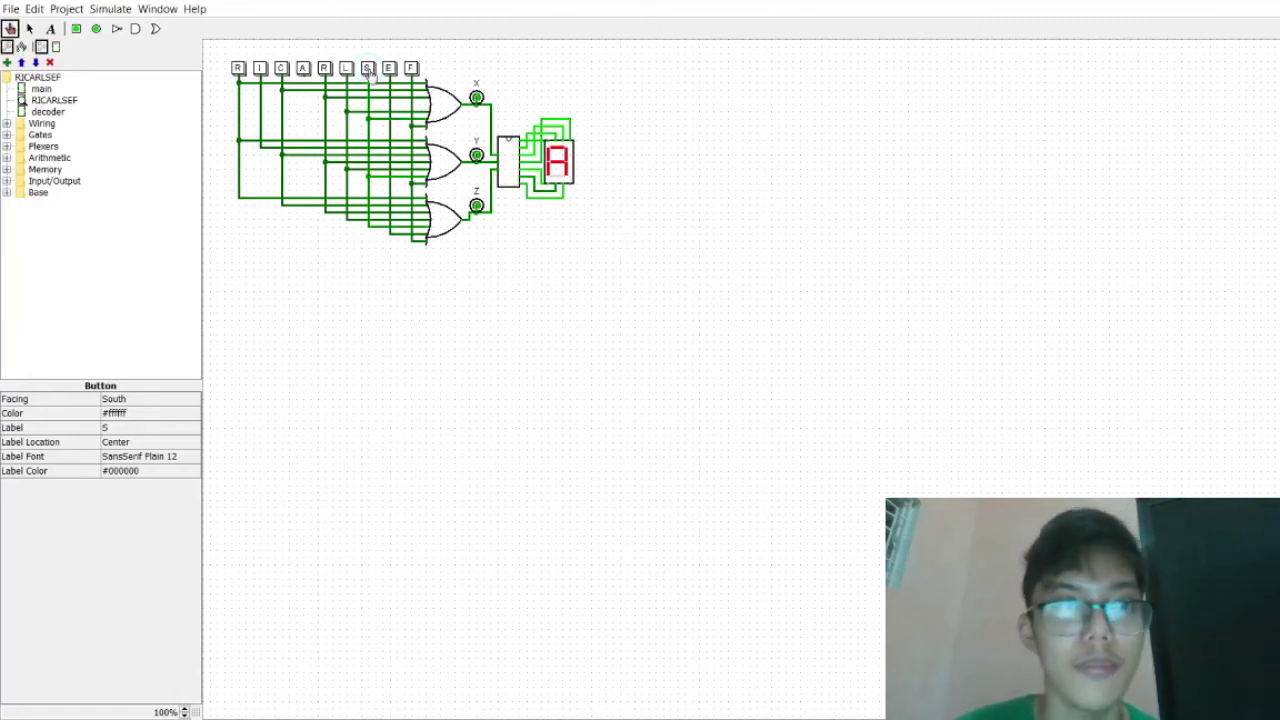
{"action": "left_click", "coordinate": [348, 70]}
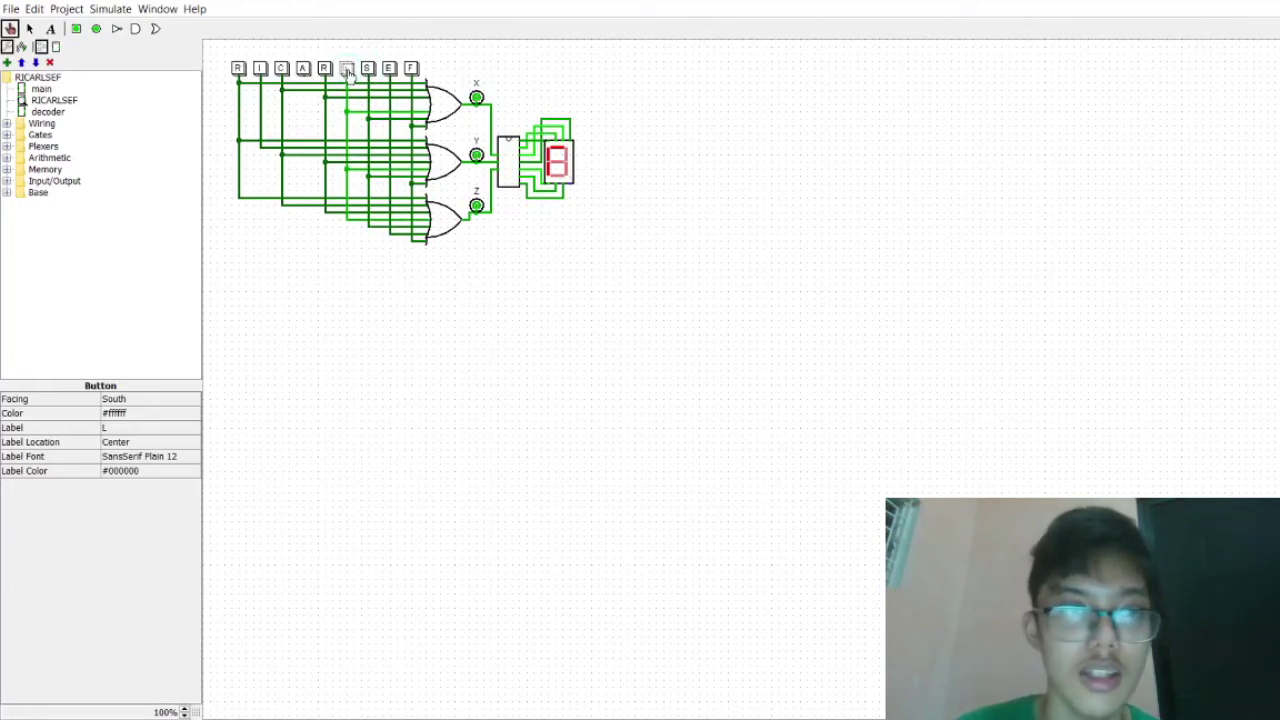
Step: Test the second R, A, C, I and first R letter inputs one at a time against the X, Y, Z outputs and the display
{"action": "left_click", "coordinate": [326, 72]}
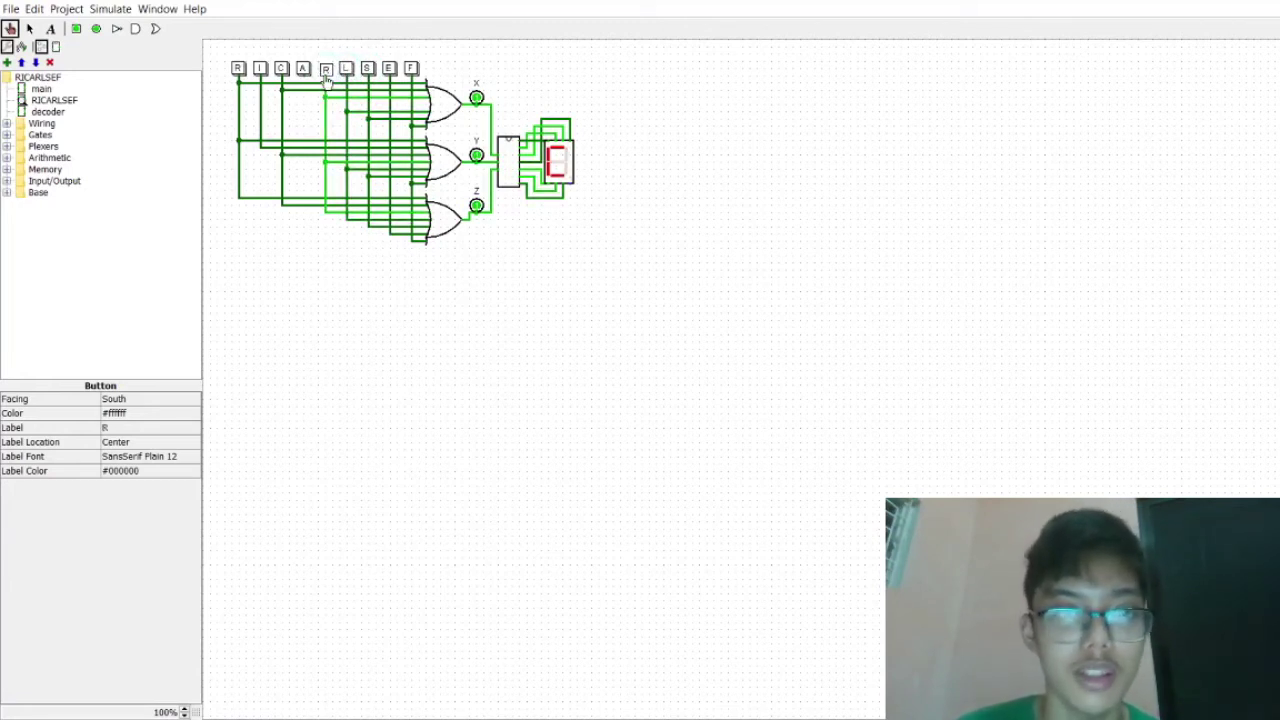
{"action": "left_click", "coordinate": [304, 70]}
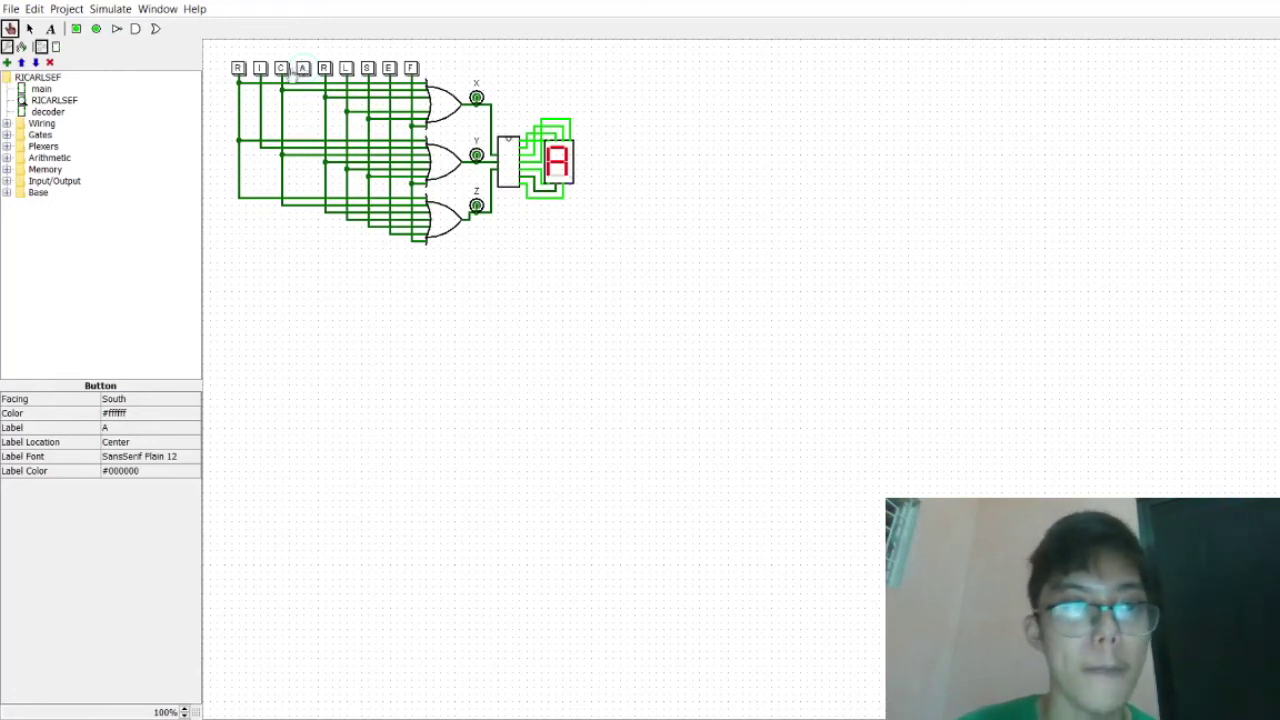
{"action": "left_click", "coordinate": [283, 70]}
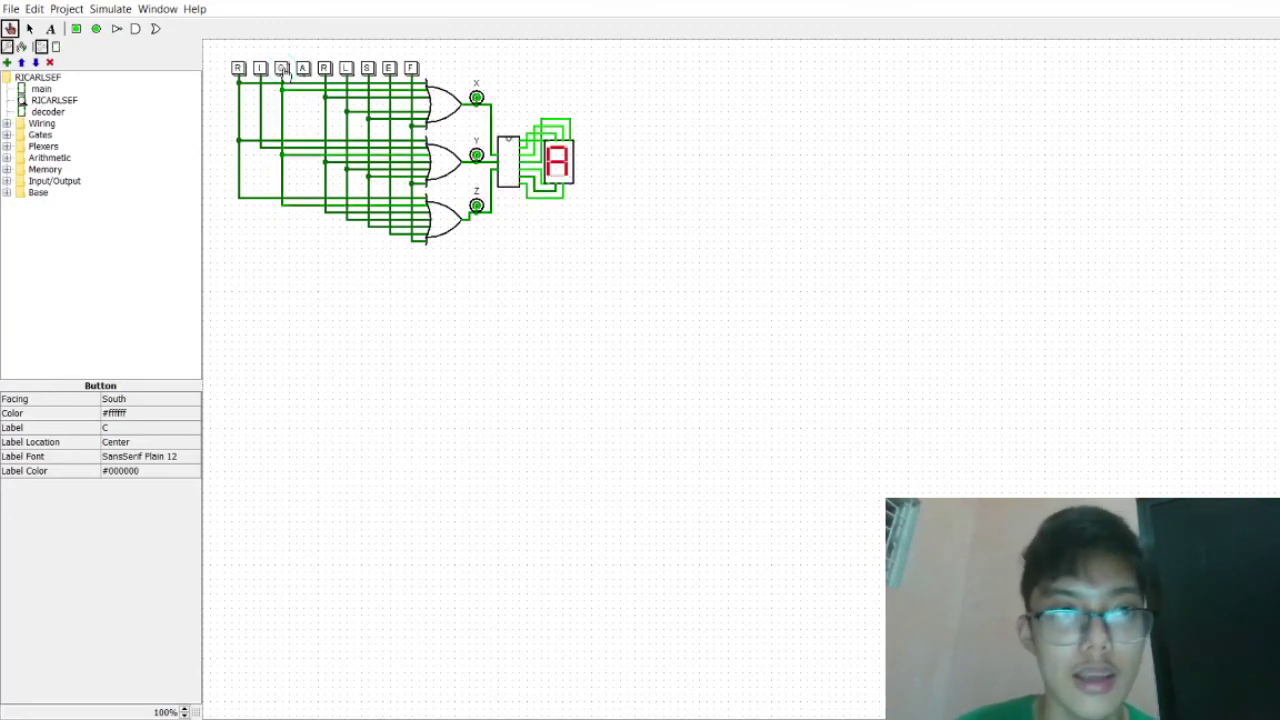
{"action": "left_click", "coordinate": [261, 70]}
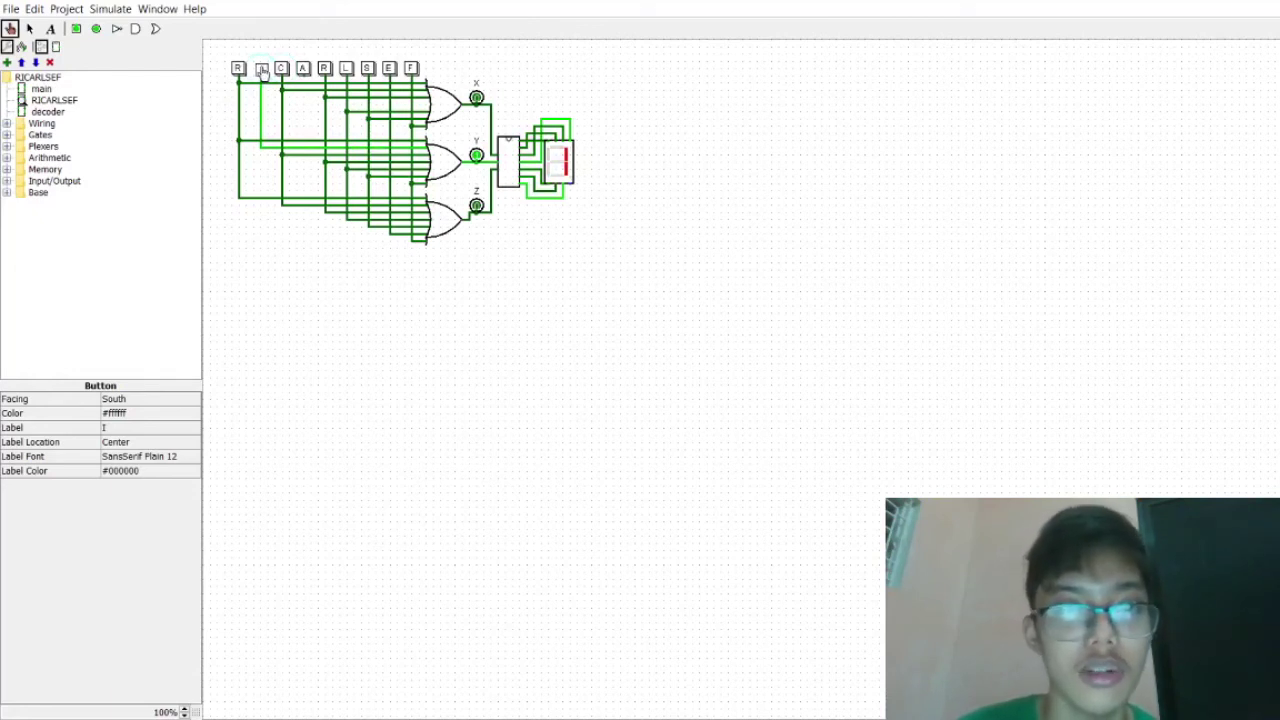
{"action": "left_click", "coordinate": [240, 70]}
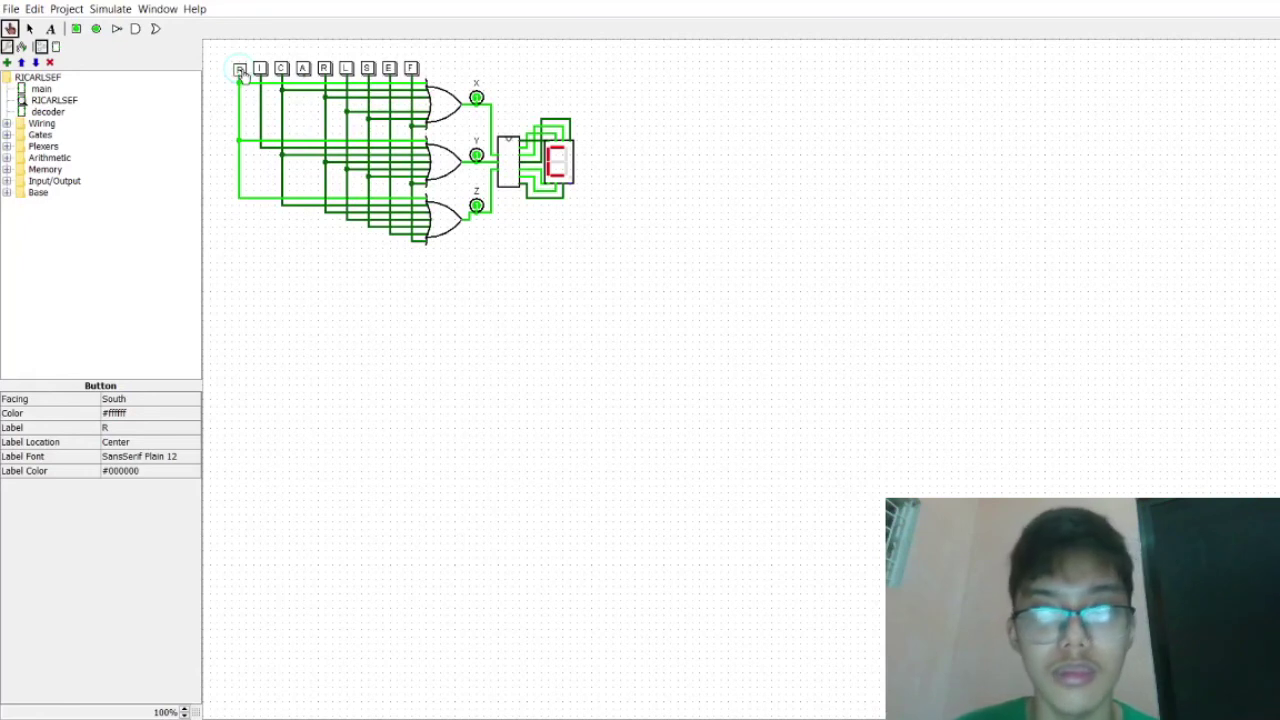
{"action": "left_click", "coordinate": [242, 76]}
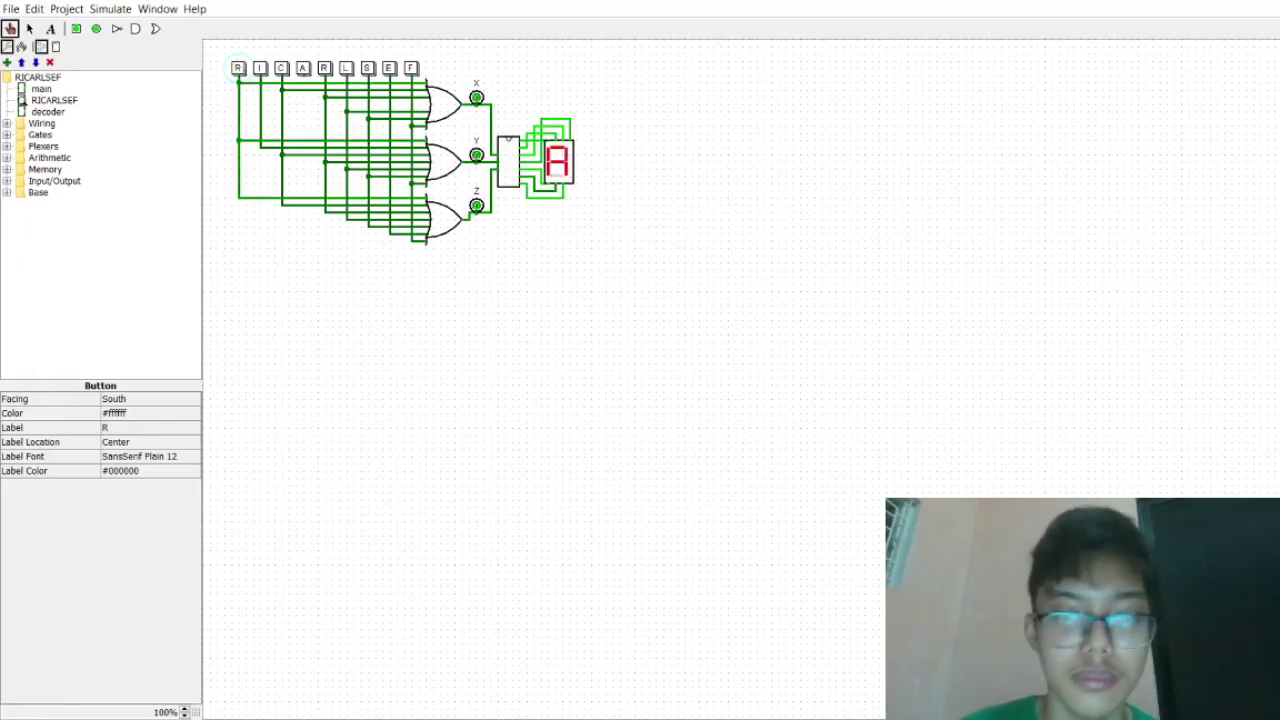